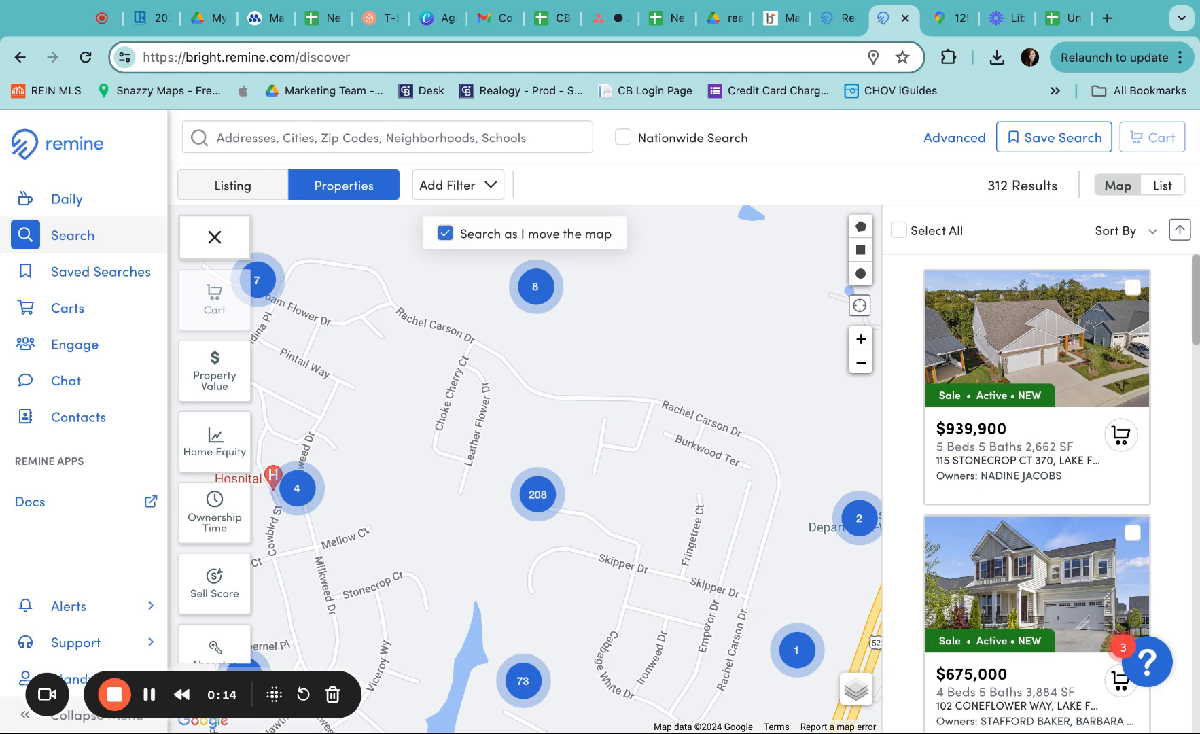
# Open the 'Addresses, Cities, Zip Codes…' search dropdown
pyautogui.click(347, 139)
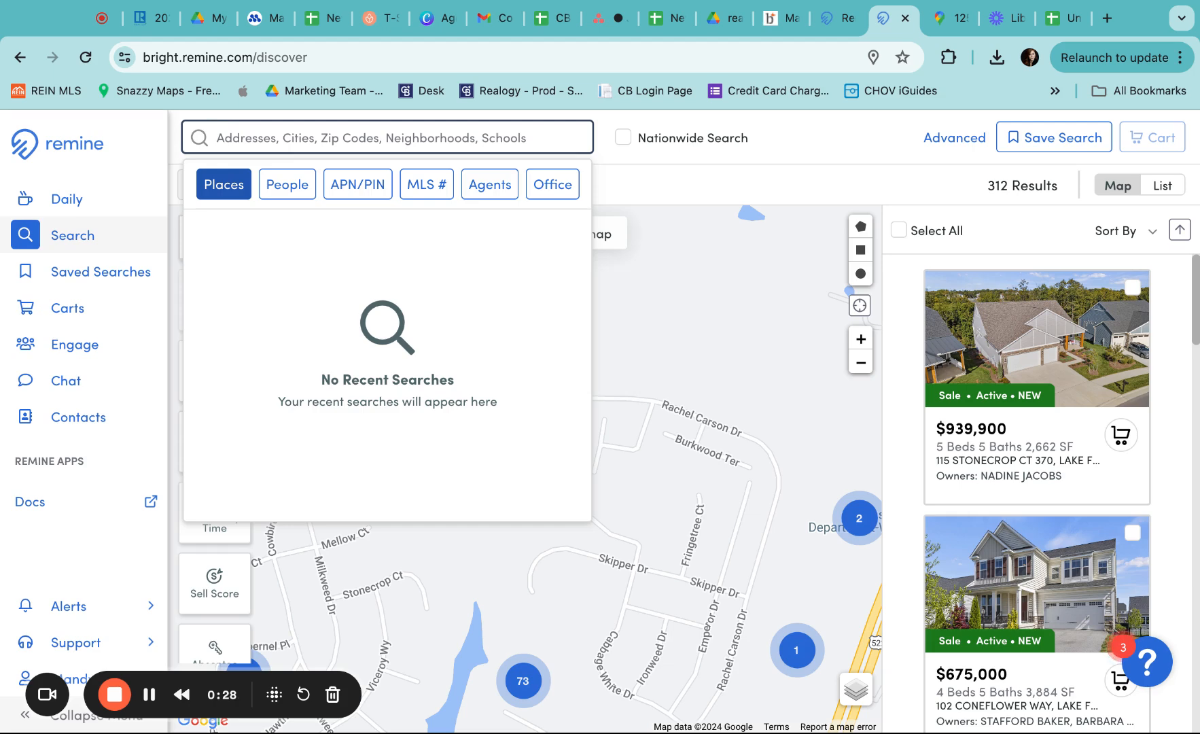
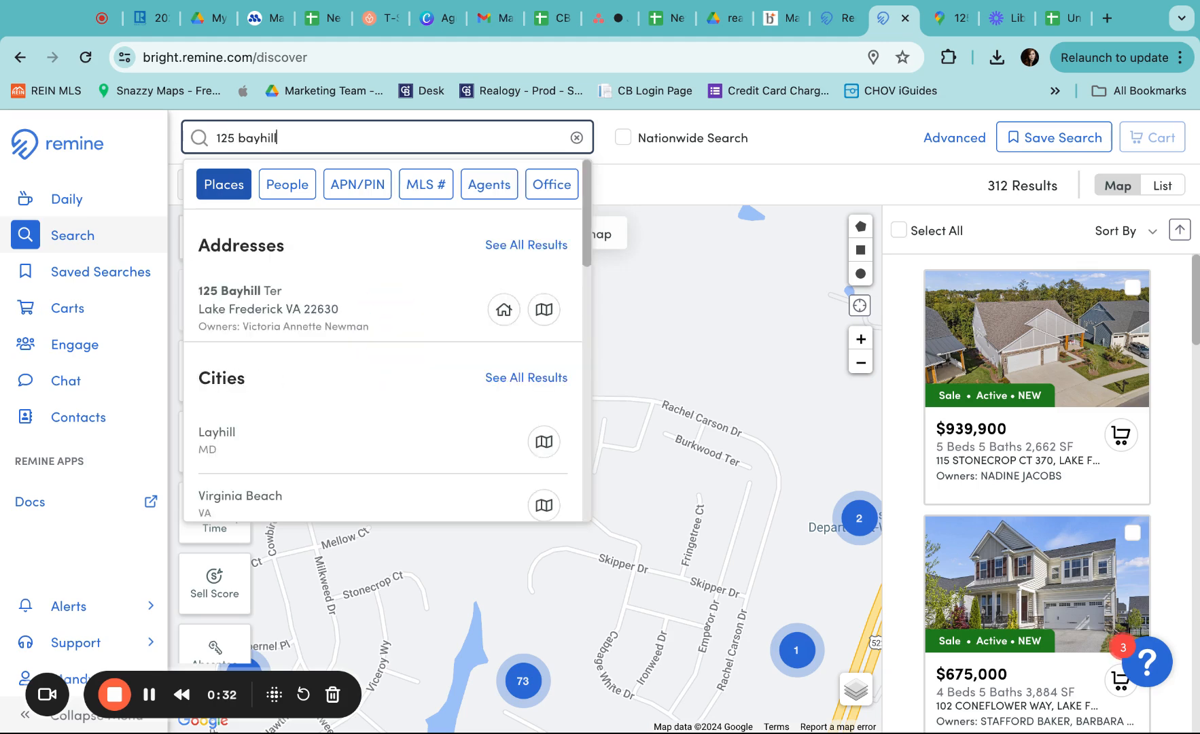
pyautogui.click(544, 310)
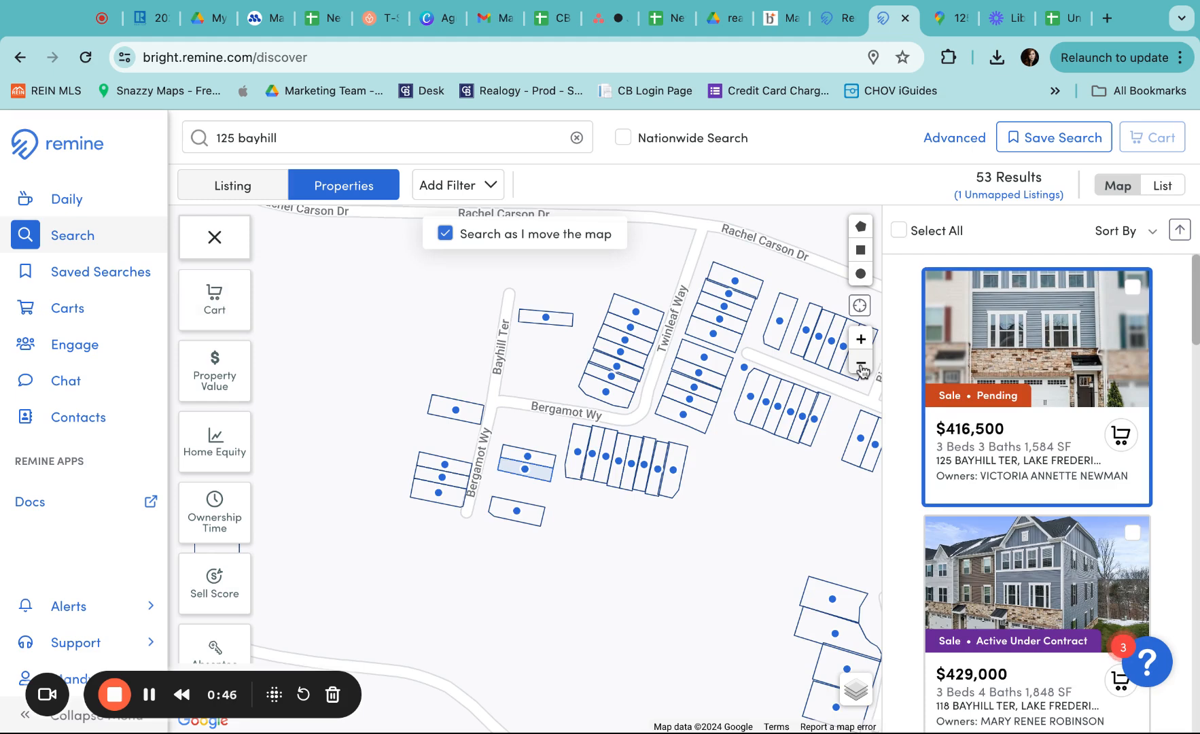
# Zoom out and pan from Bayhill Ter to take in Lake Frederick, the lake and Route 522
pyautogui.click(860, 362)
pyautogui.click(860, 363)
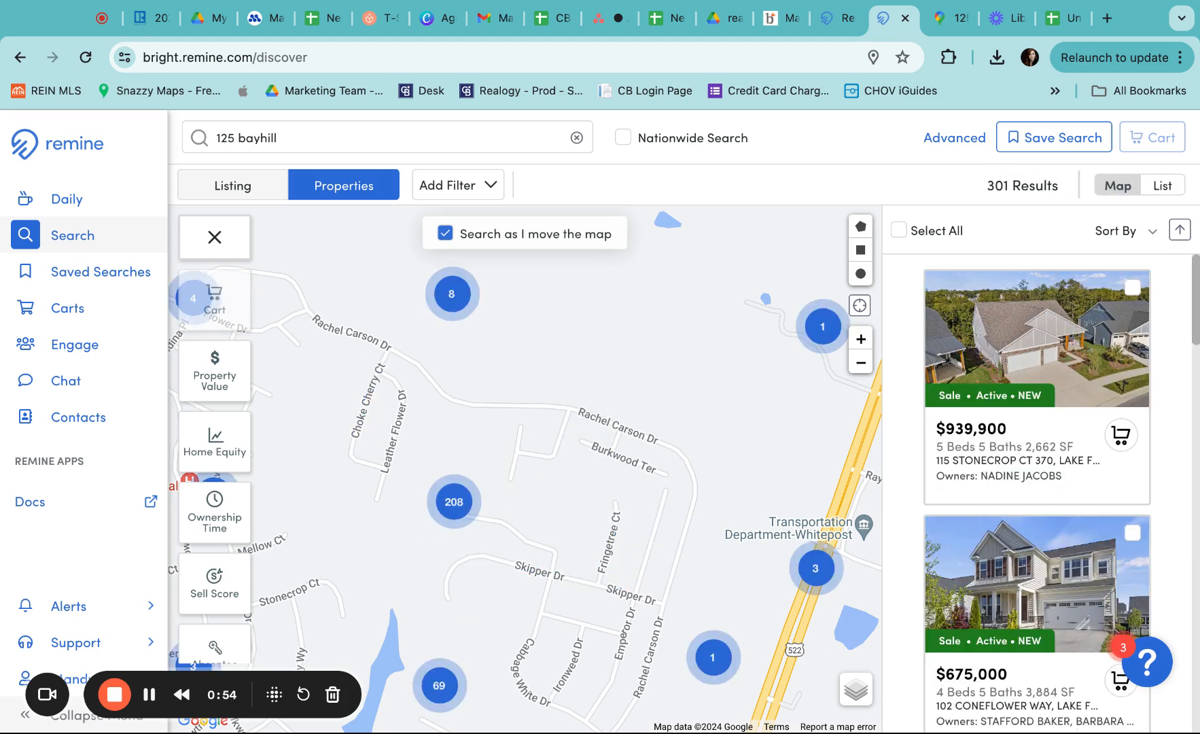
pyautogui.moveTo(566, 482); pyautogui.dragTo(656, 387)
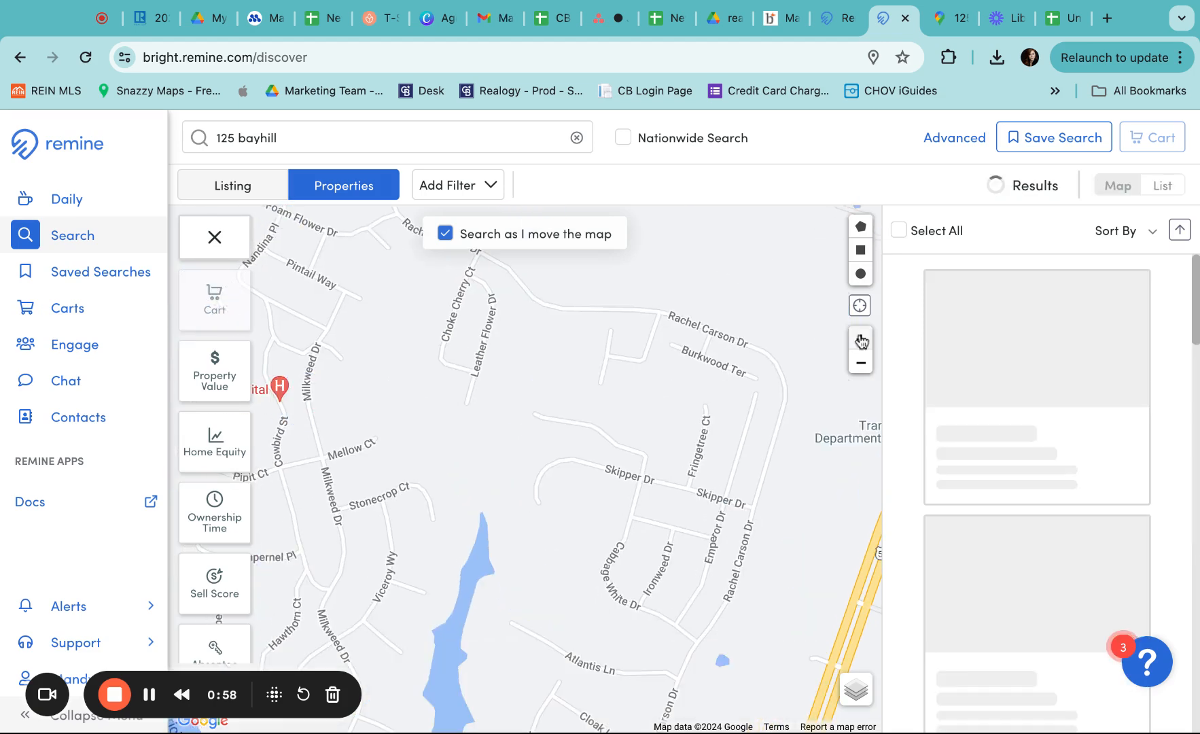
pyautogui.click(861, 339)
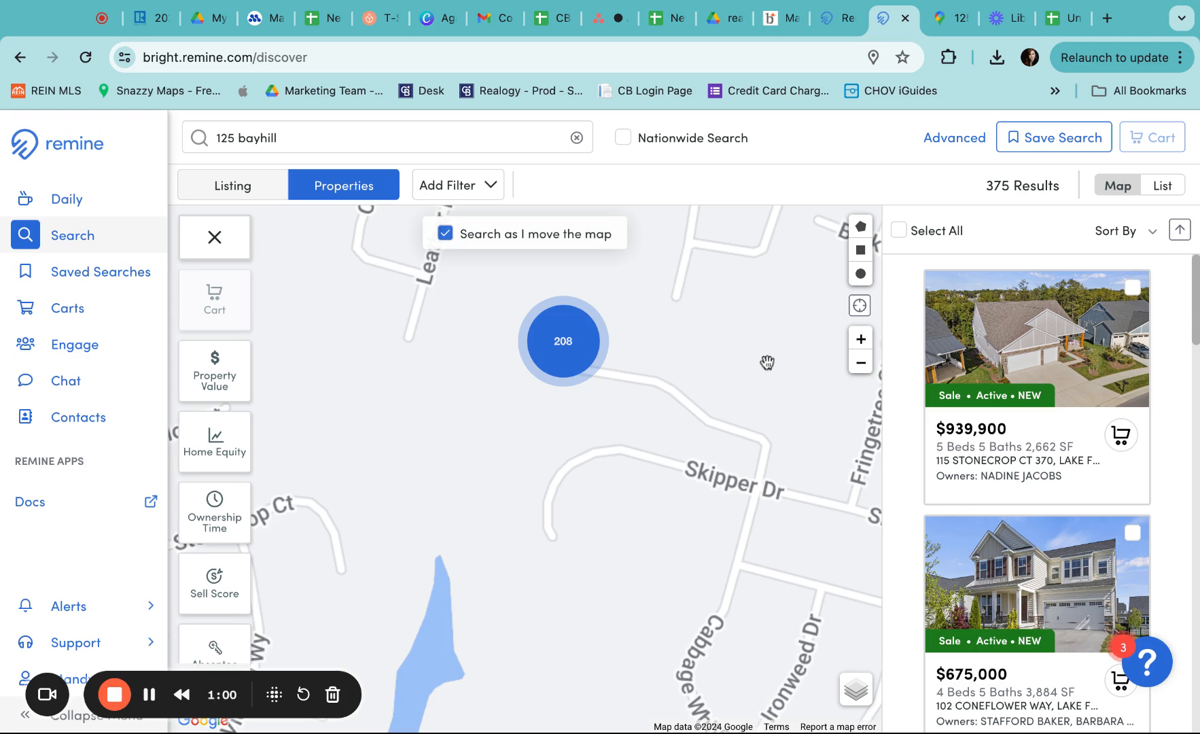
pyautogui.scroll(1, 767, 362)
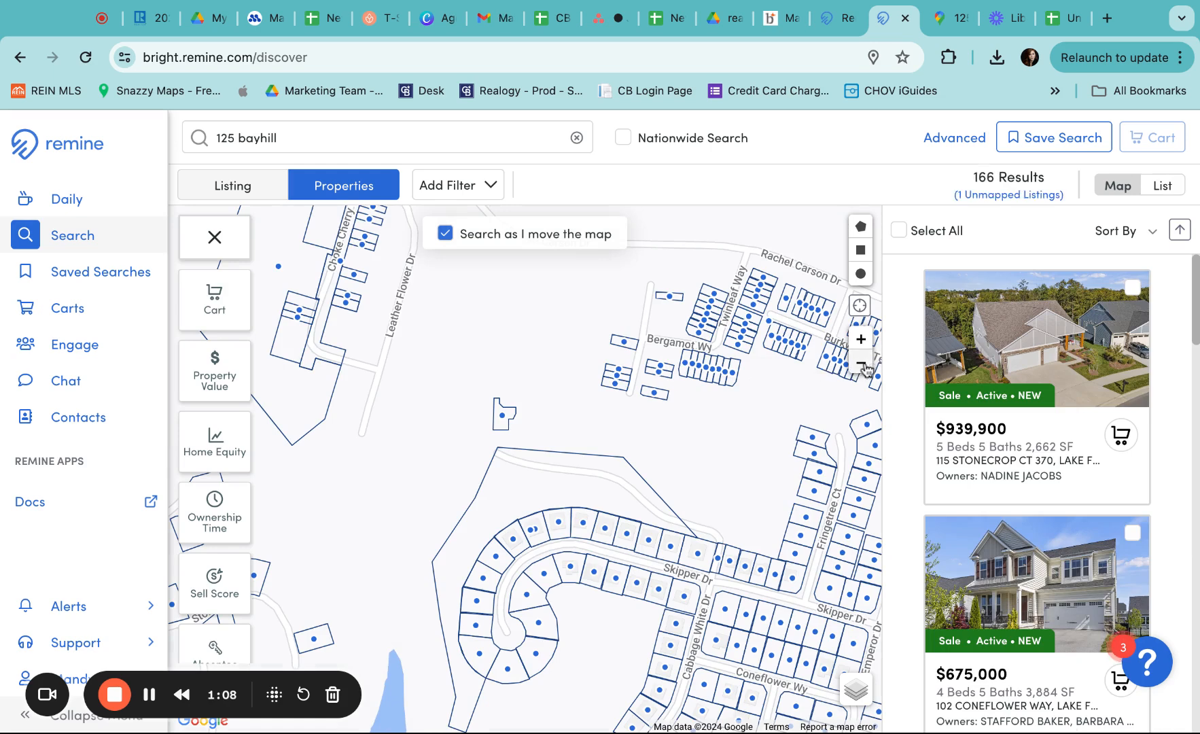
pyautogui.click(860, 363)
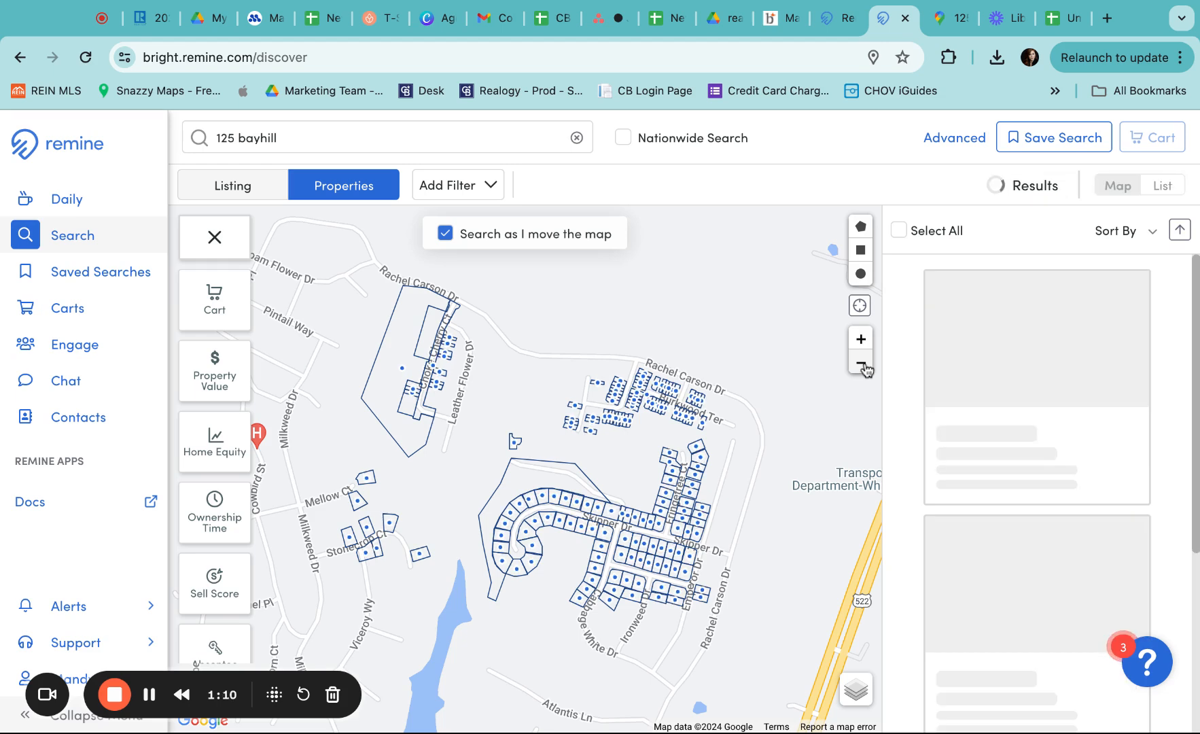
pyautogui.moveTo(791, 393)
pyautogui.mouseDown()
pyautogui.moveTo(792, 375)
pyautogui.moveTo(792, 391)
pyautogui.mouseUp()
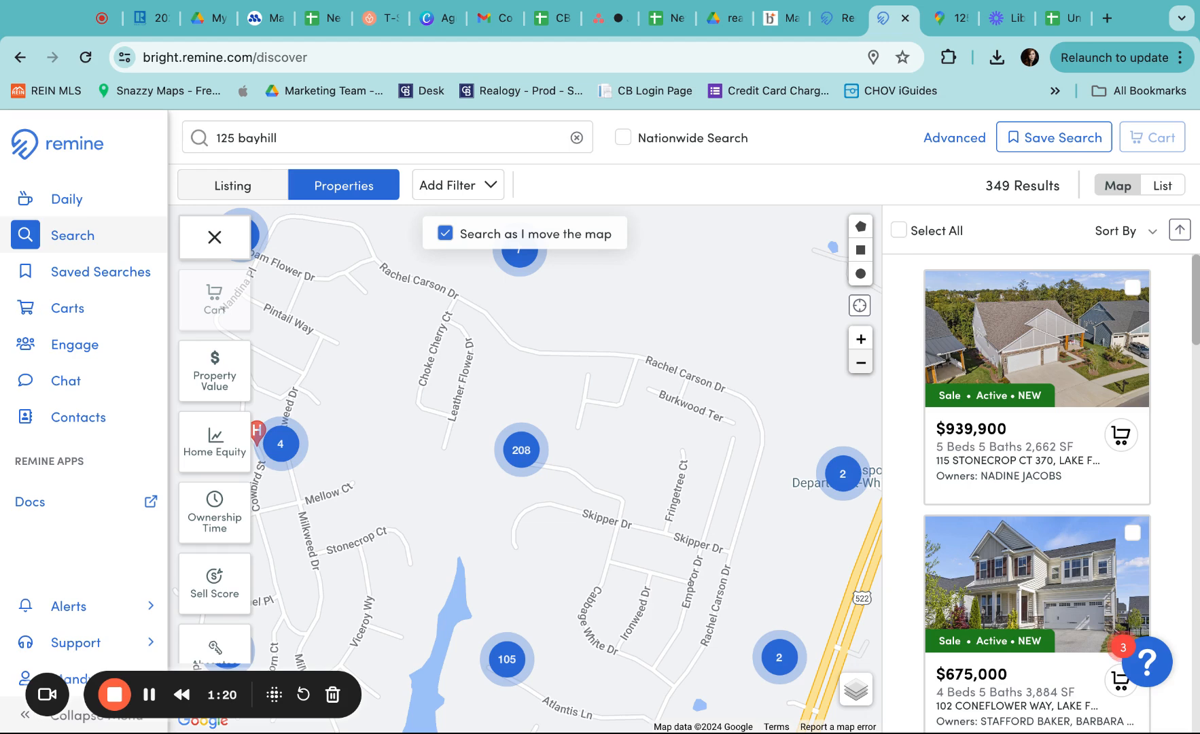
pyautogui.click(861, 363)
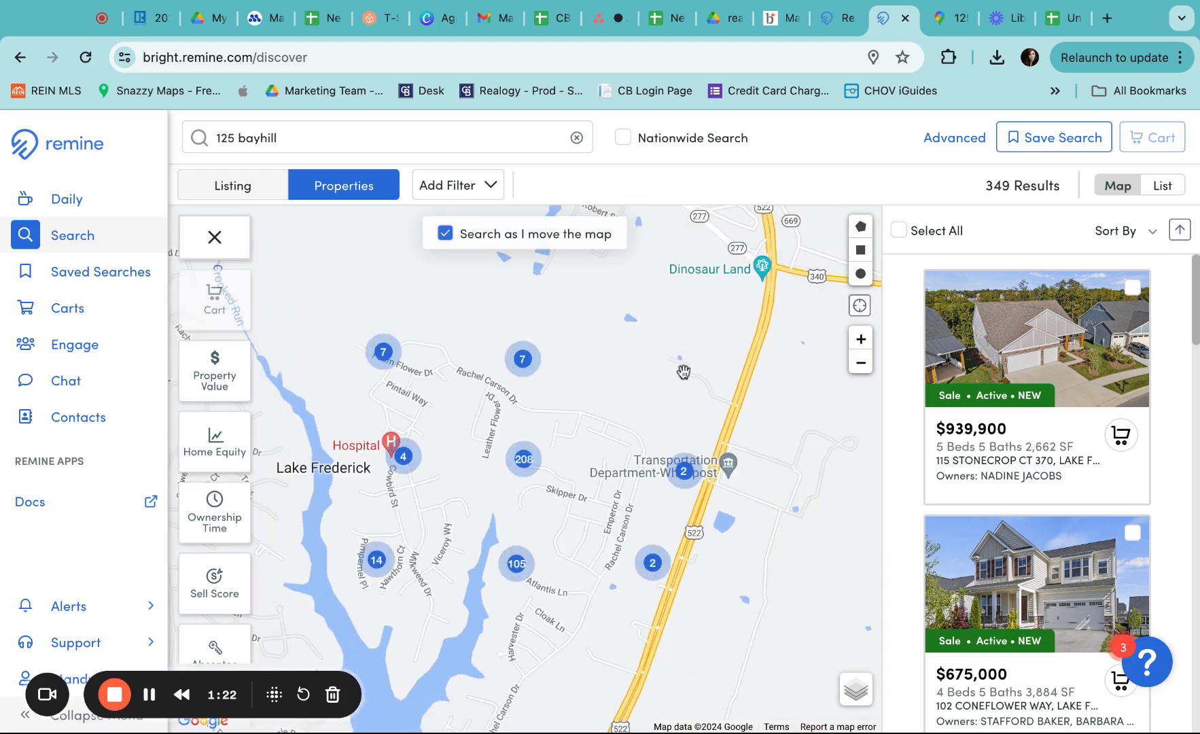
pyautogui.moveTo(684, 371); pyautogui.dragTo(720, 325)
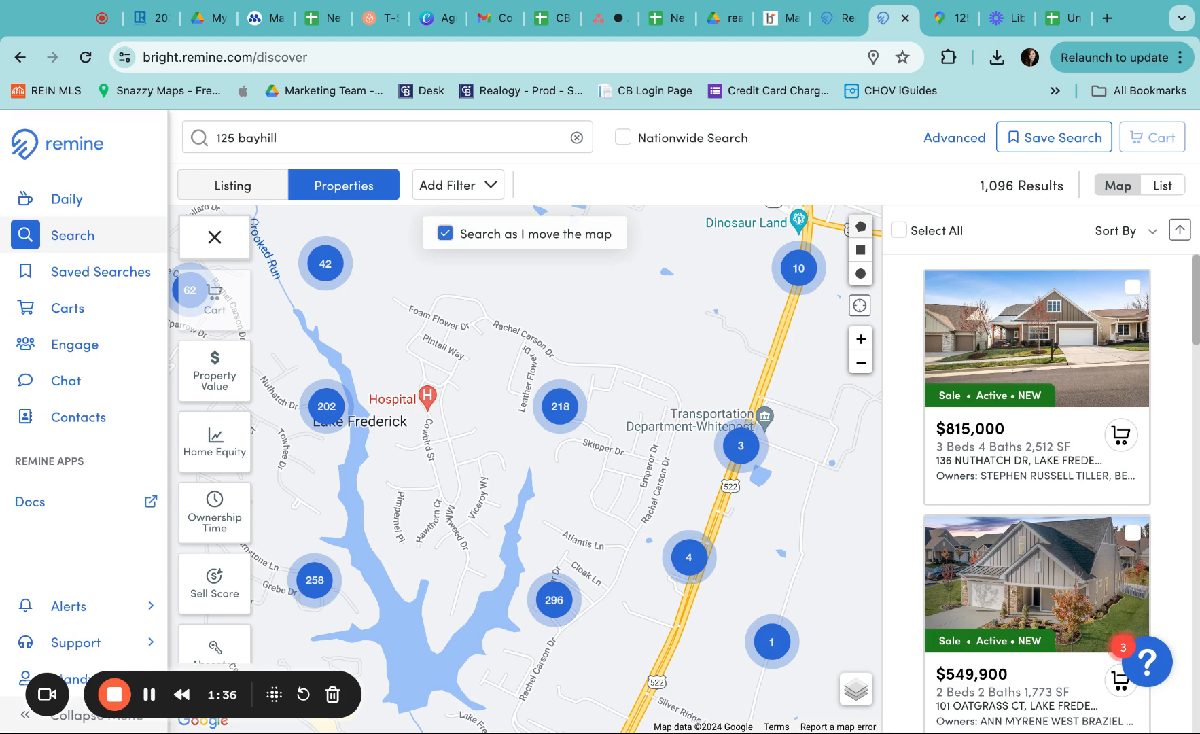
# Start a polygon and place corners down the lake's west side to past Route 522
pyautogui.click(861, 229)
pyautogui.click(468, 268)
pyautogui.click(363, 290)
pyautogui.click(380, 469)
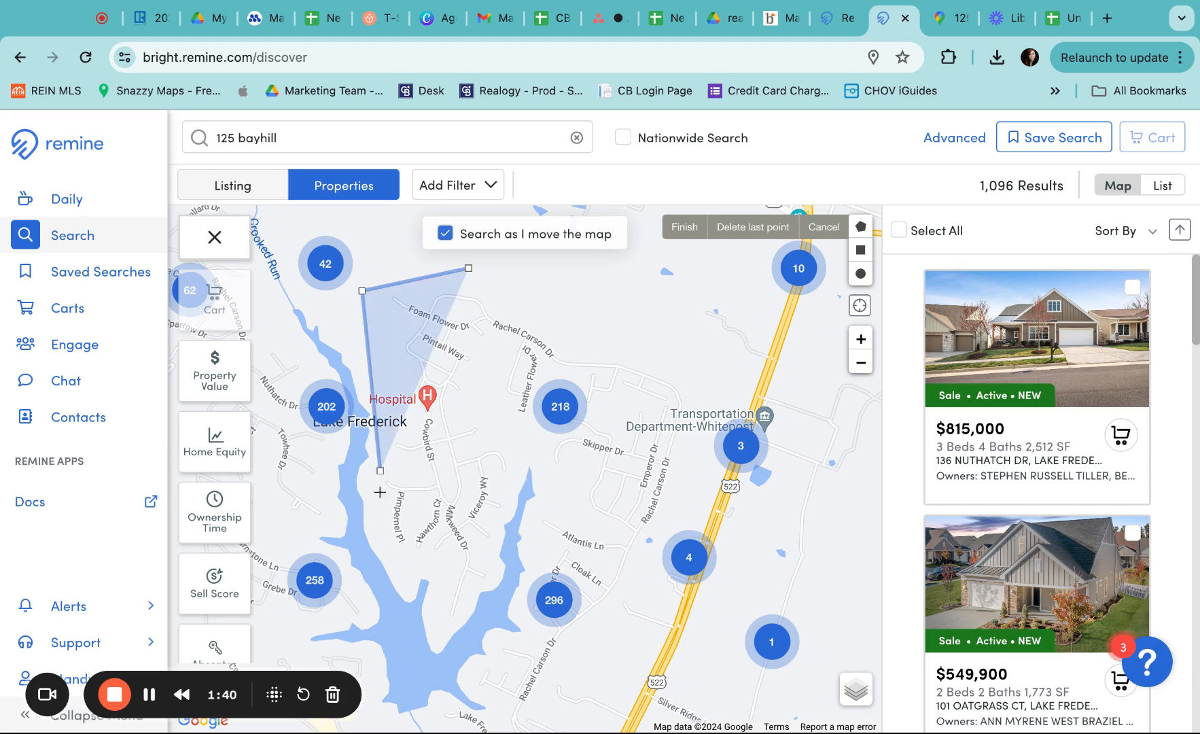
pyautogui.click(378, 552)
pyautogui.click(435, 638)
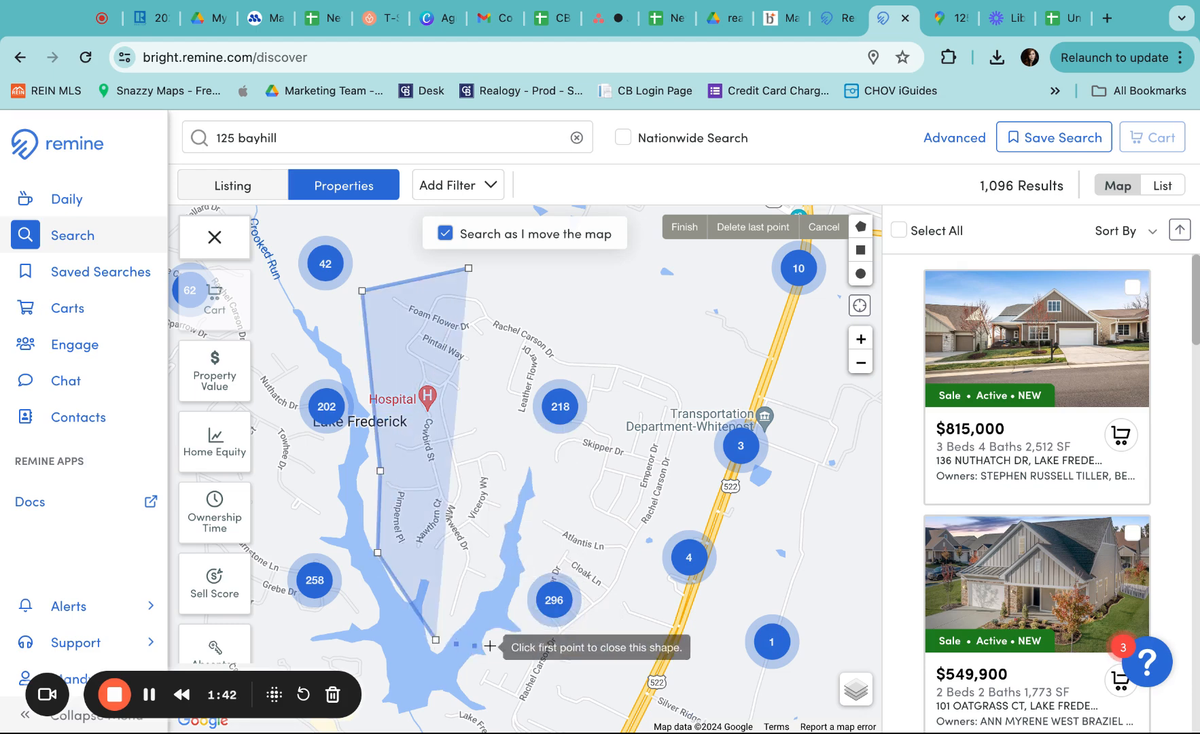
pyautogui.scroll(-4, 469, 642)
pyautogui.click(445, 593)
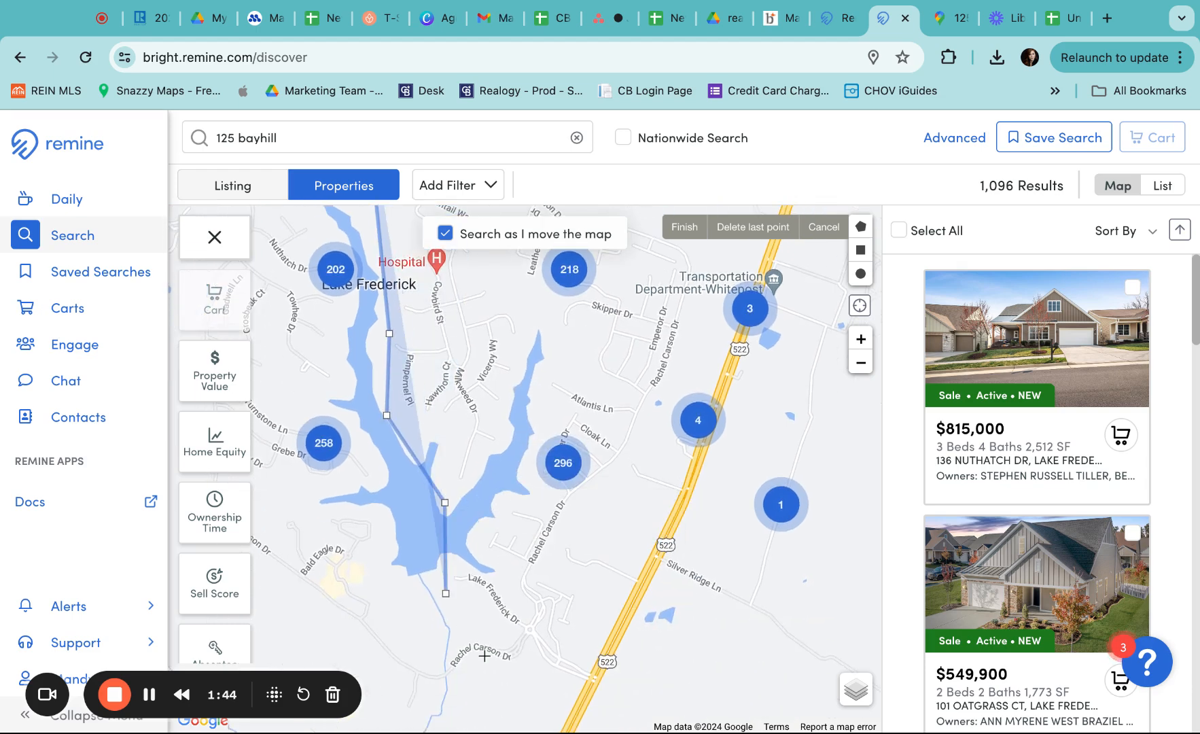
pyautogui.click(508, 671)
pyautogui.click(586, 661)
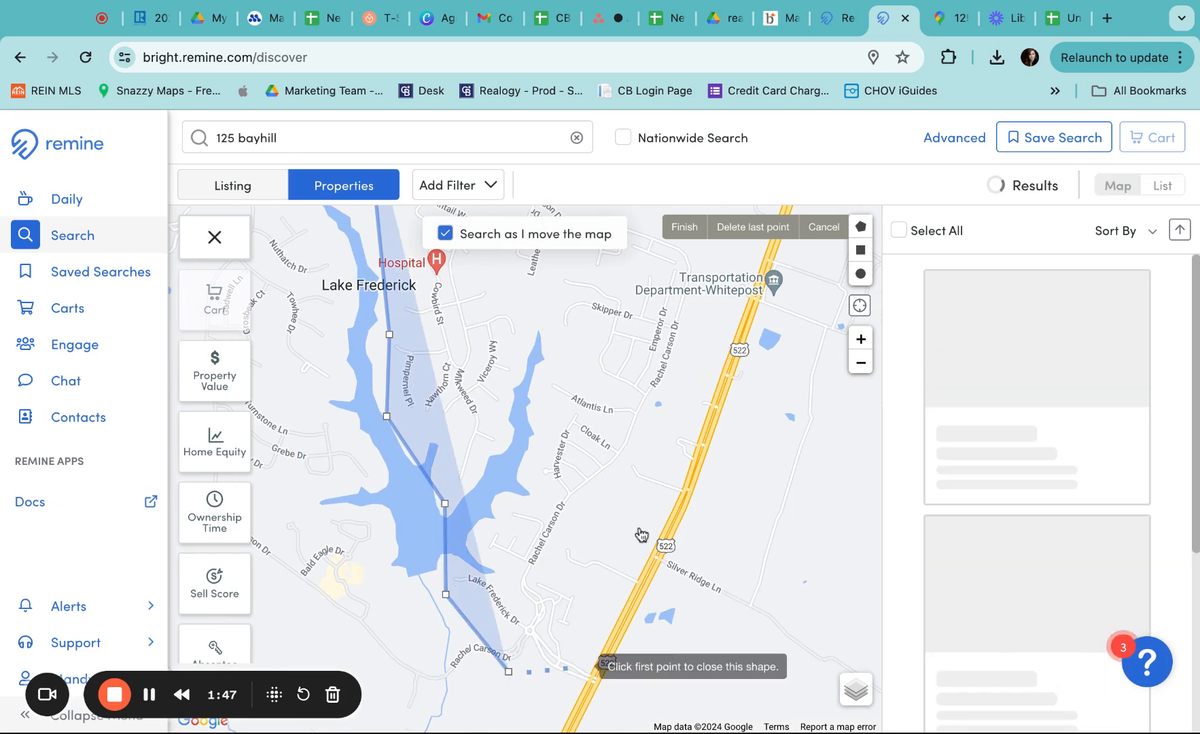
pyautogui.click(648, 510)
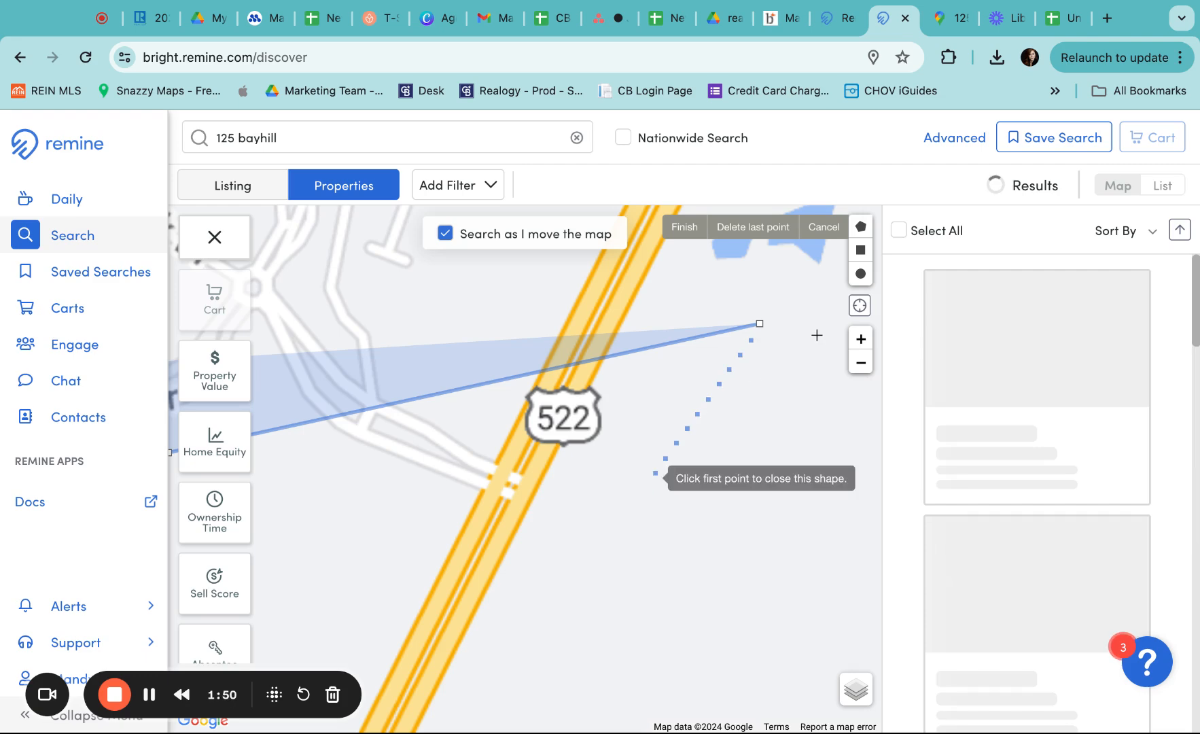
# Delete the misplaced last corner and add corners north along Route 522
pyautogui.click(861, 363)
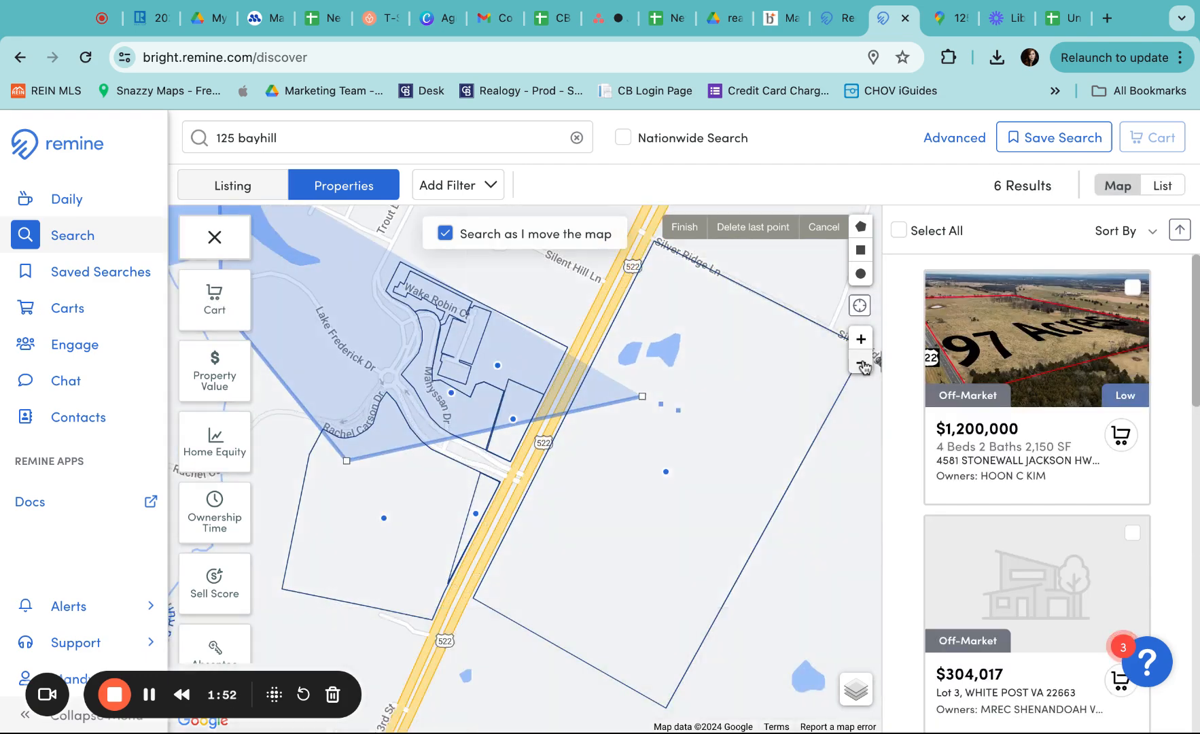
pyautogui.click(753, 227)
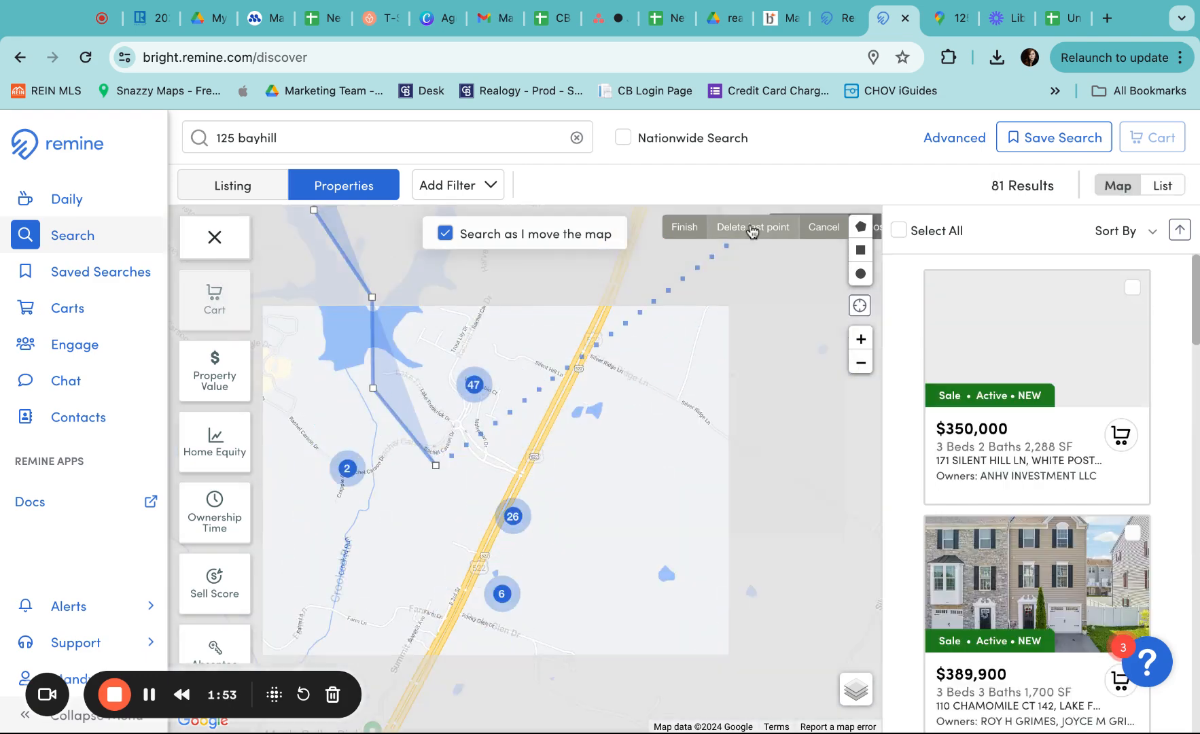
pyautogui.click(567, 310)
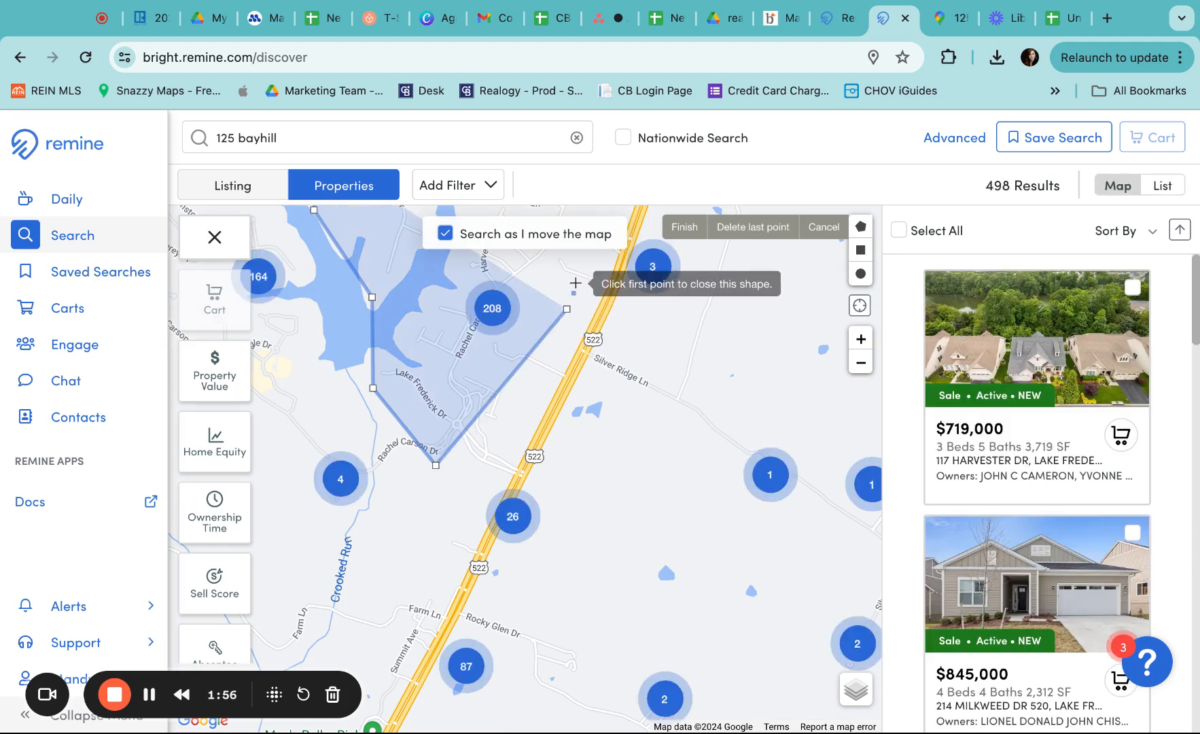
pyautogui.scroll(5, 576, 282)
pyautogui.scroll(2, 575, 283)
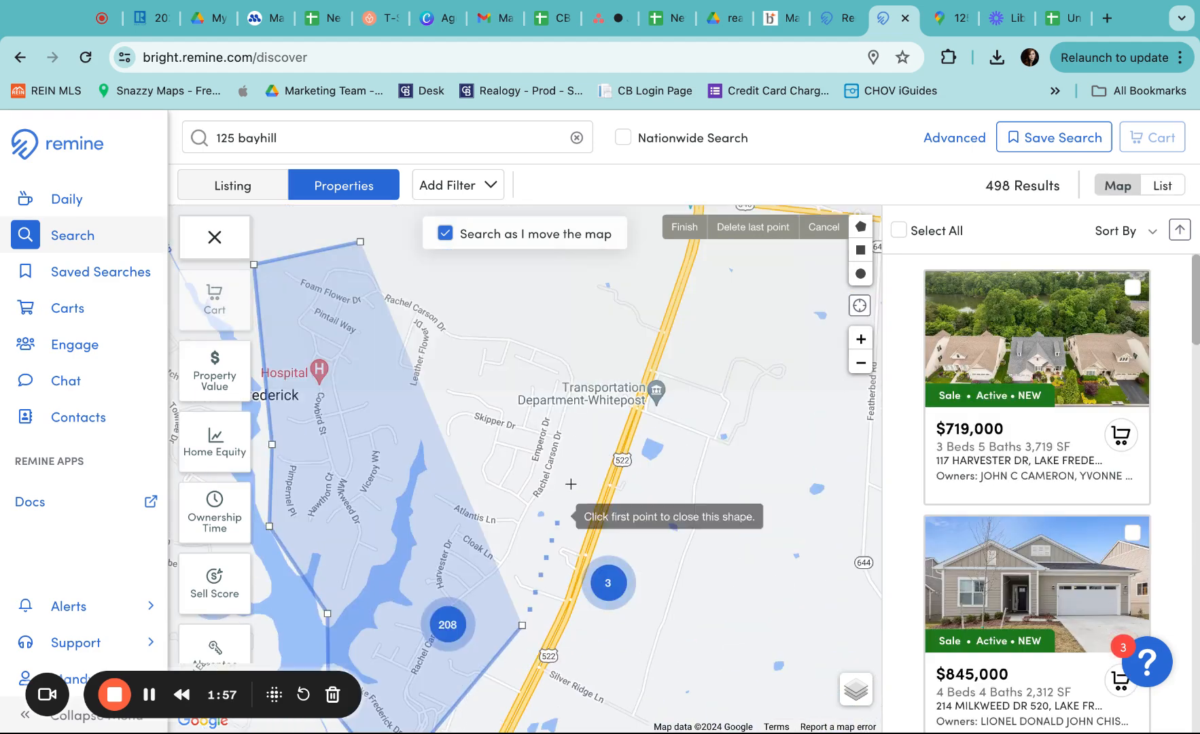
pyautogui.click(594, 415)
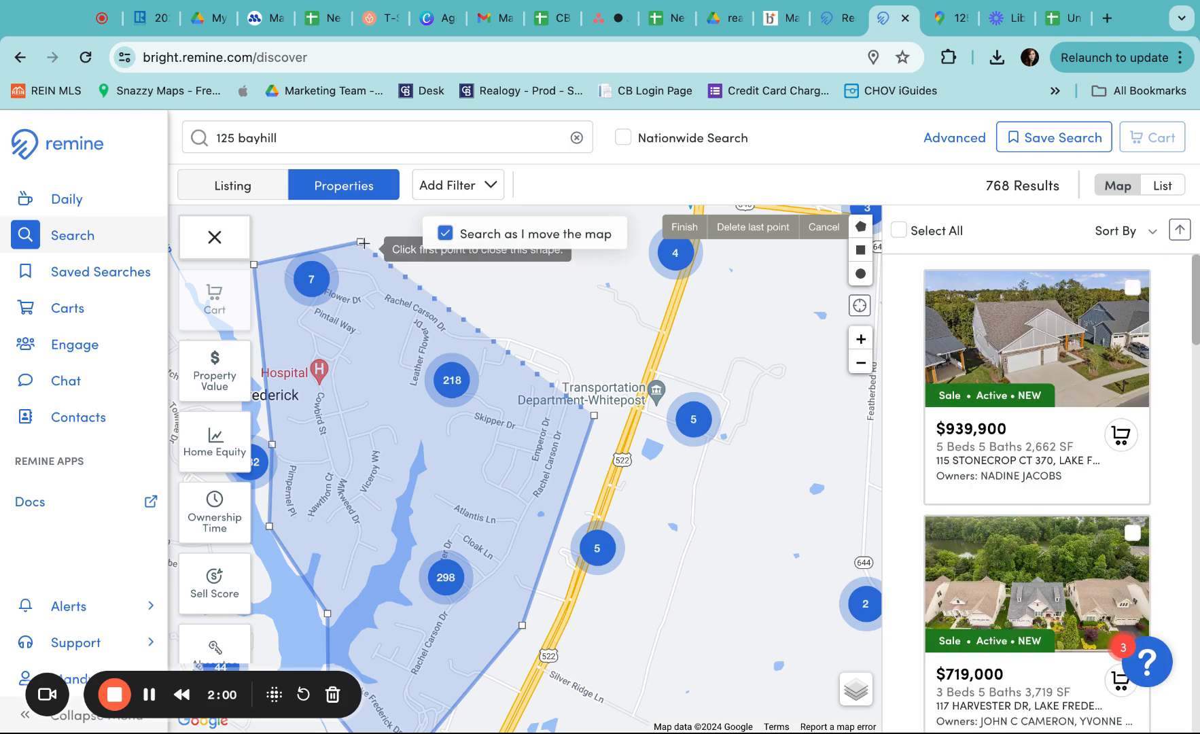
# Close the polygon on its first corner and switch the results to List view
pyautogui.click(361, 242)
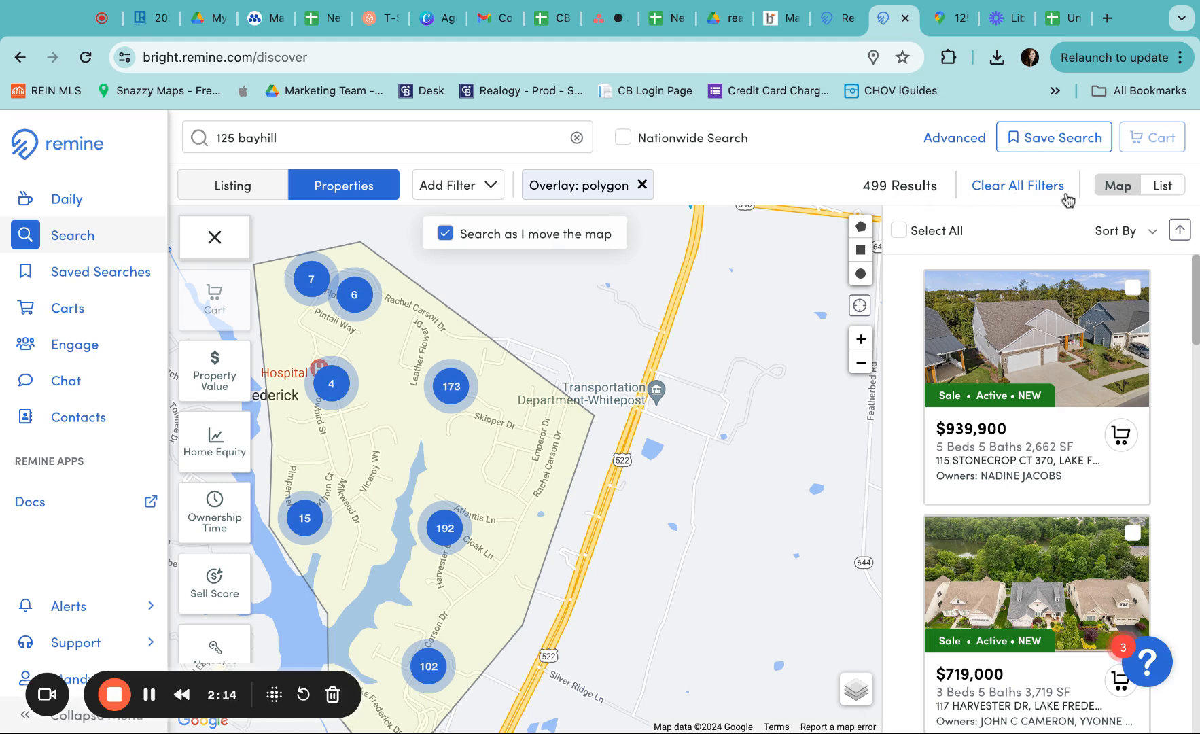
pyautogui.click(1161, 187)
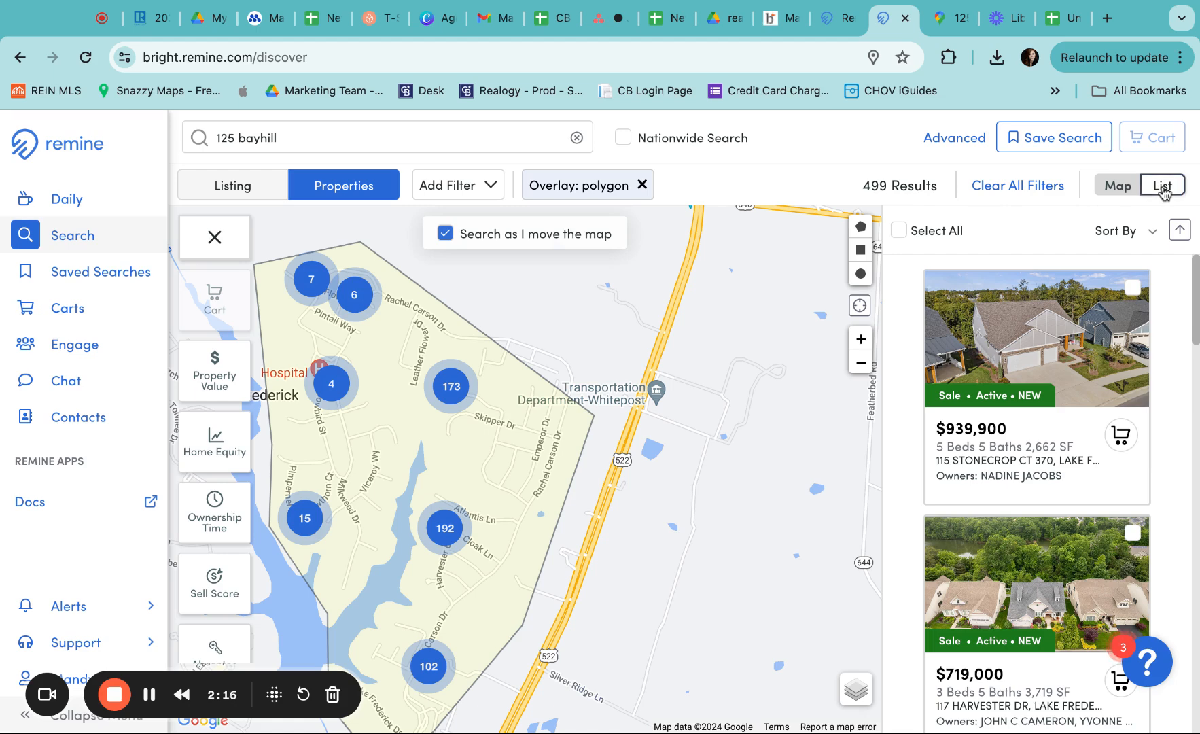
pyautogui.click(1163, 187)
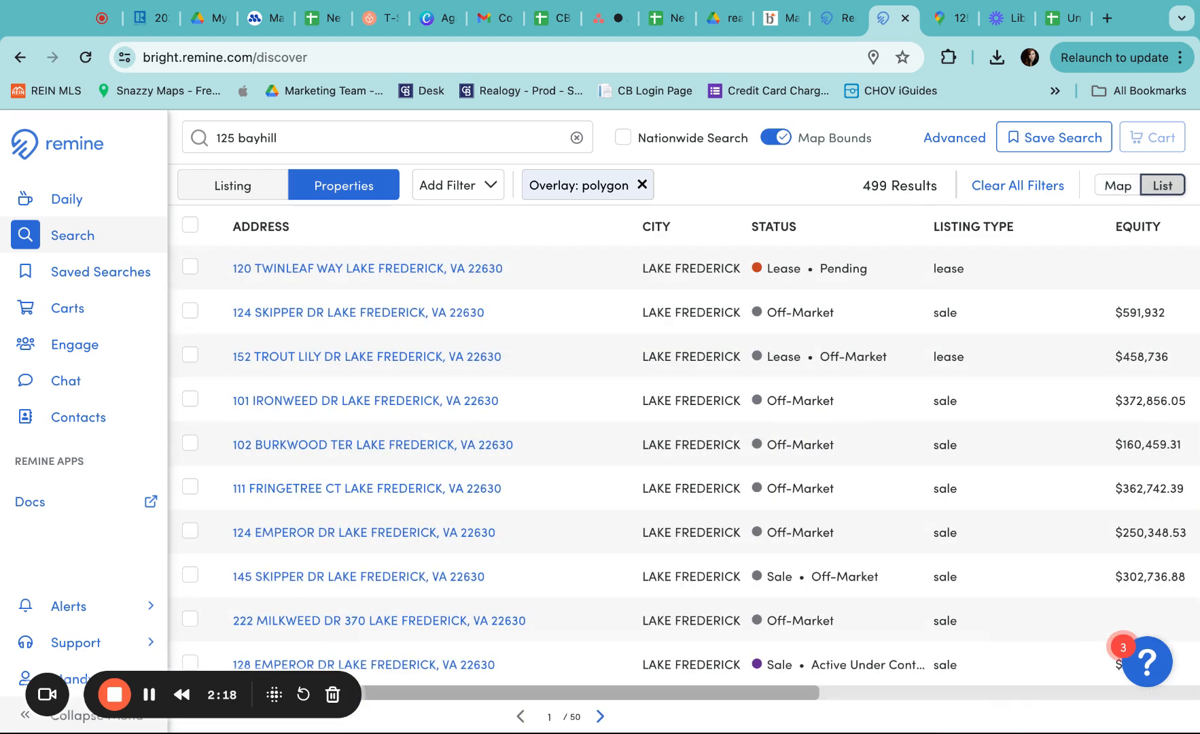
# Select all 499 listed properties, bring up the Add to Cart dialog, then dismiss it
pyautogui.click(190, 225)
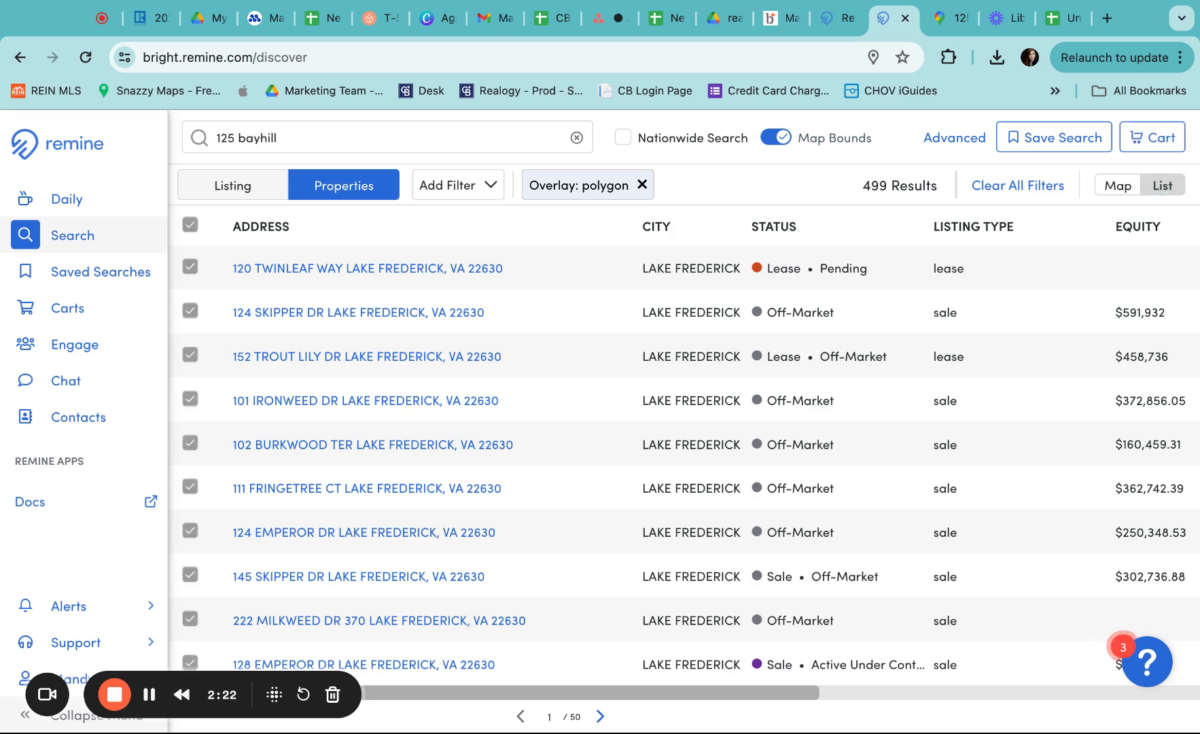
pyautogui.click(1159, 139)
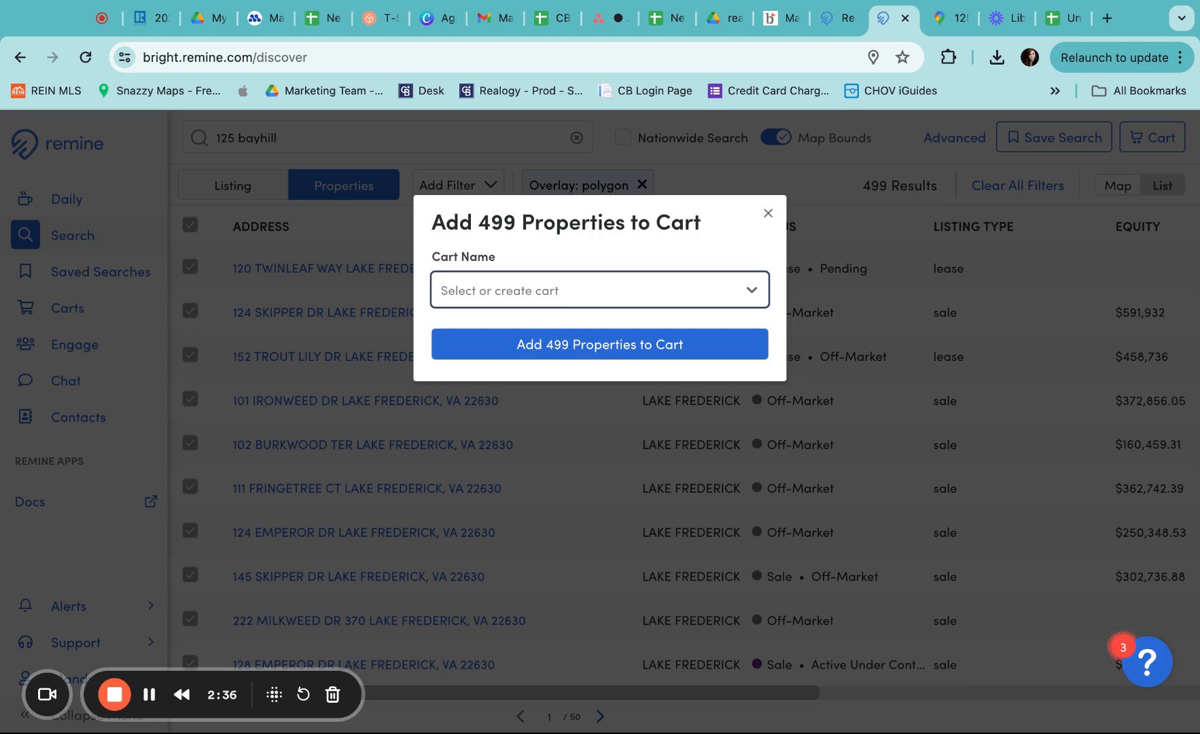
pyautogui.click(769, 214)
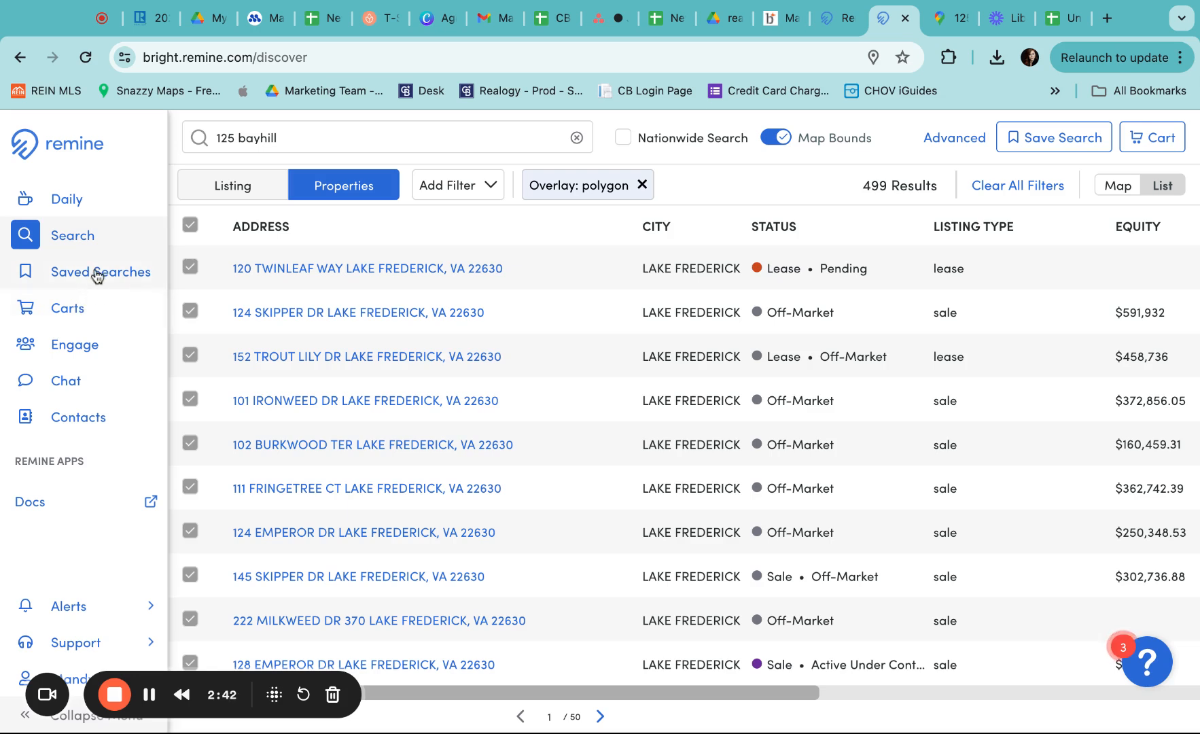
# Select all 407 properties in the Lake Frederick cart and export them as CSV with all columns
pyautogui.click(75, 312)
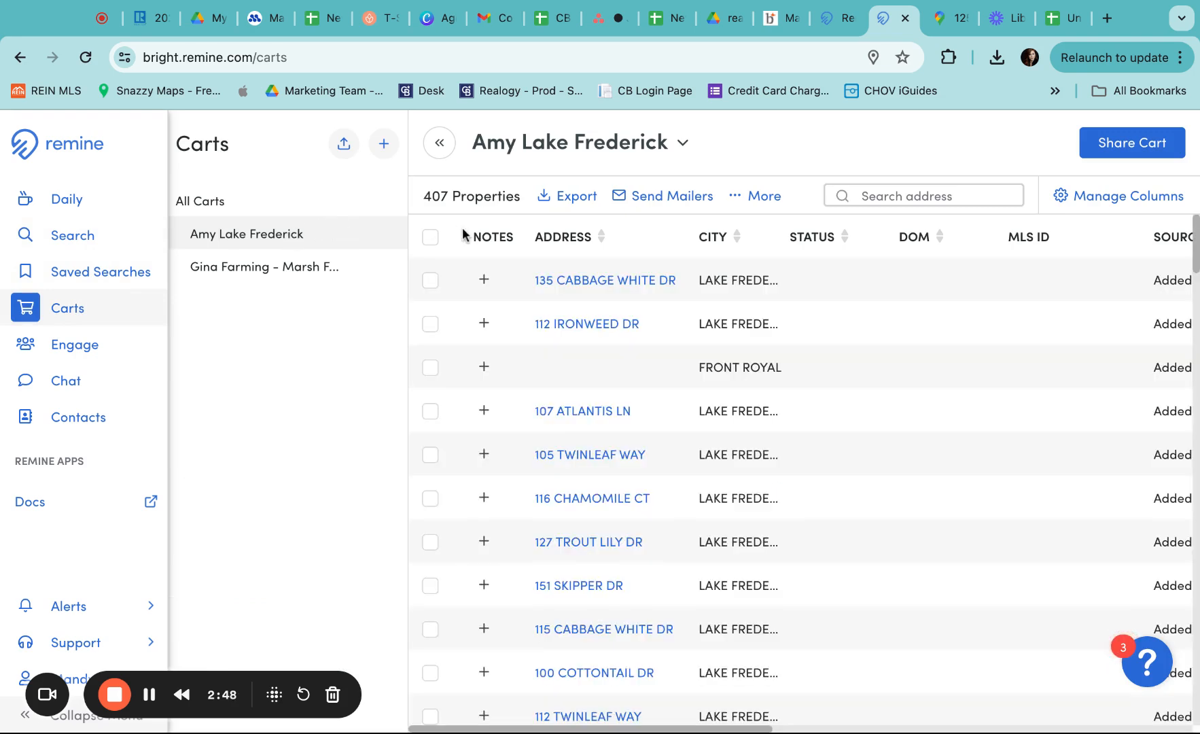
pyautogui.click(429, 239)
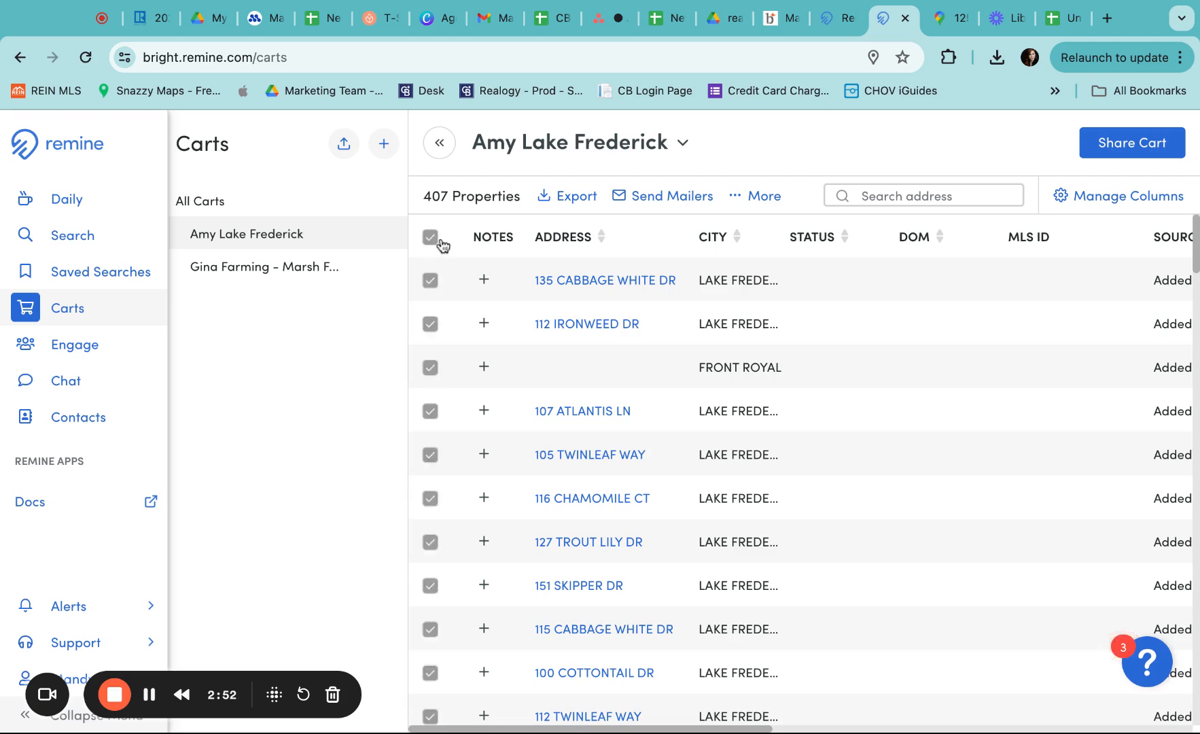
pyautogui.click(577, 199)
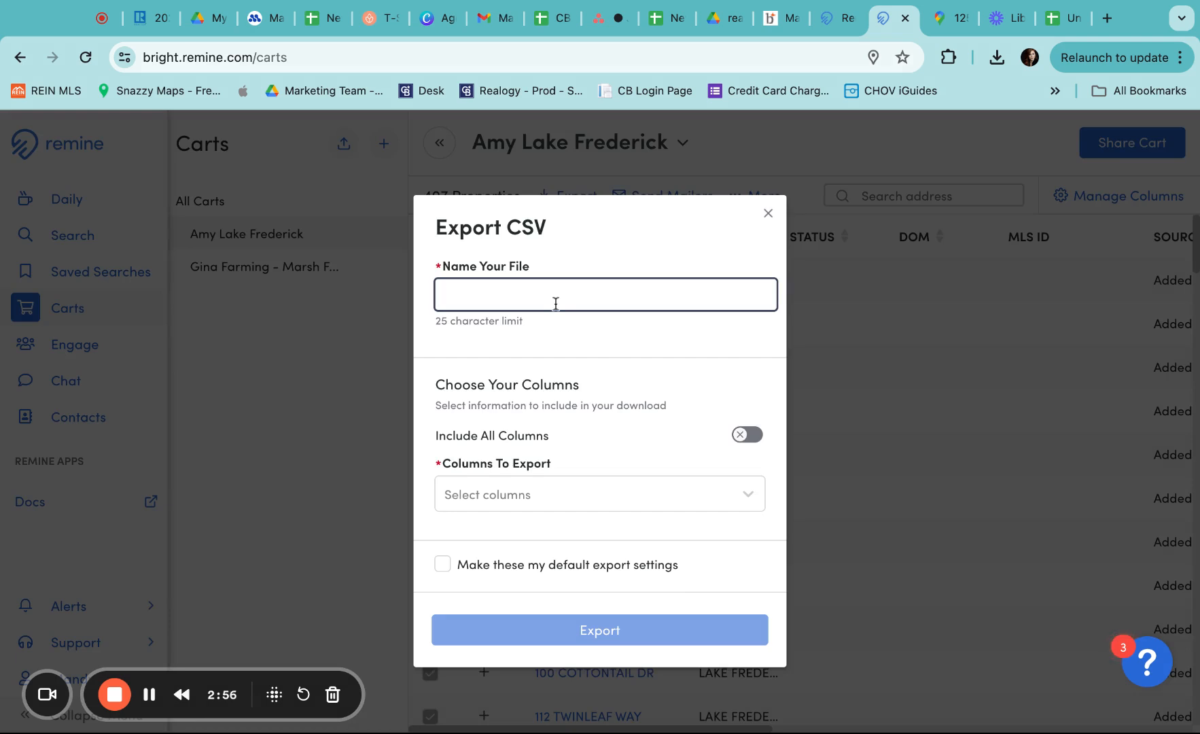
pyautogui.click(746, 436)
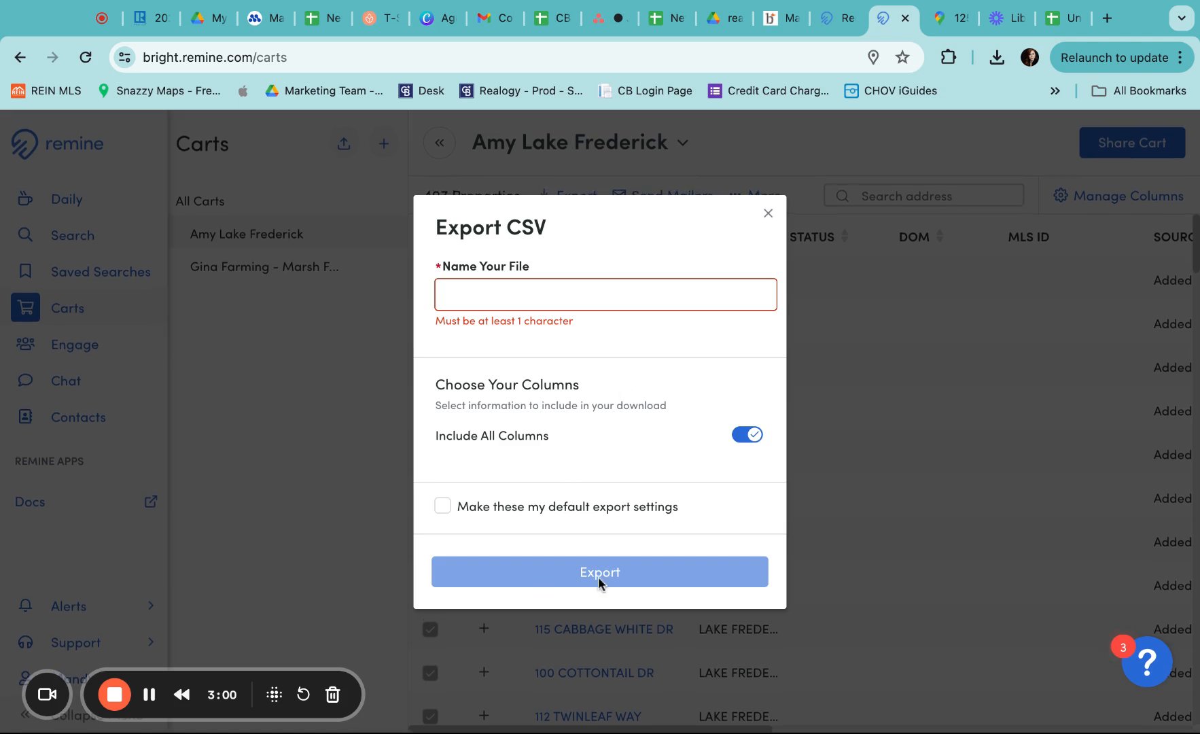
pyautogui.click(1051, 25)
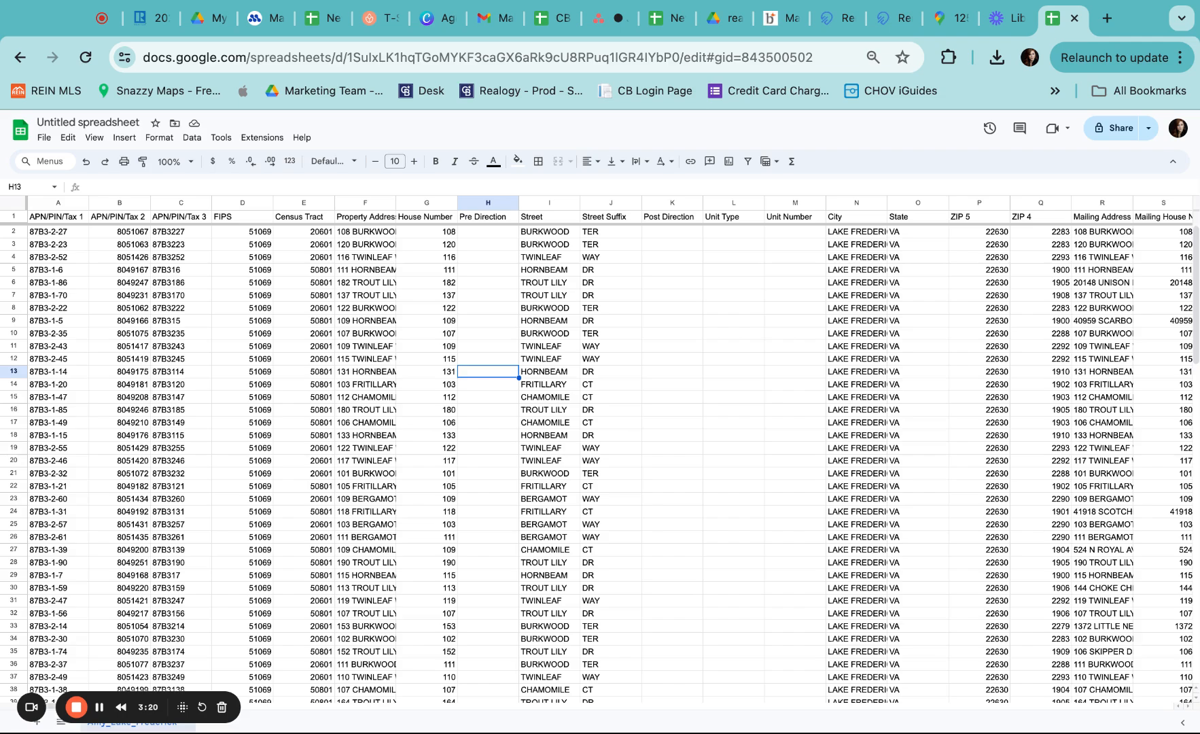
# Scroll down and across the exported Lake Frederick rows in the untitled spreadsheet
pyautogui.scroll(-20, 243, 513)
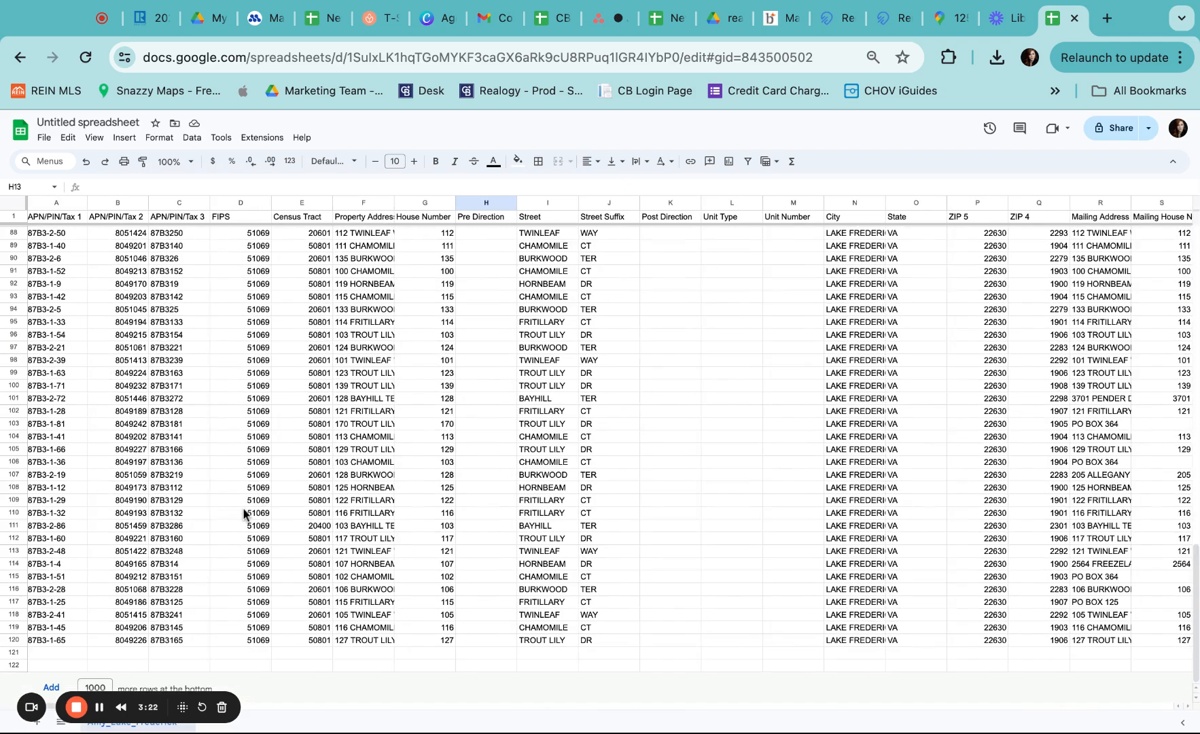
pyautogui.scroll(20, 243, 512)
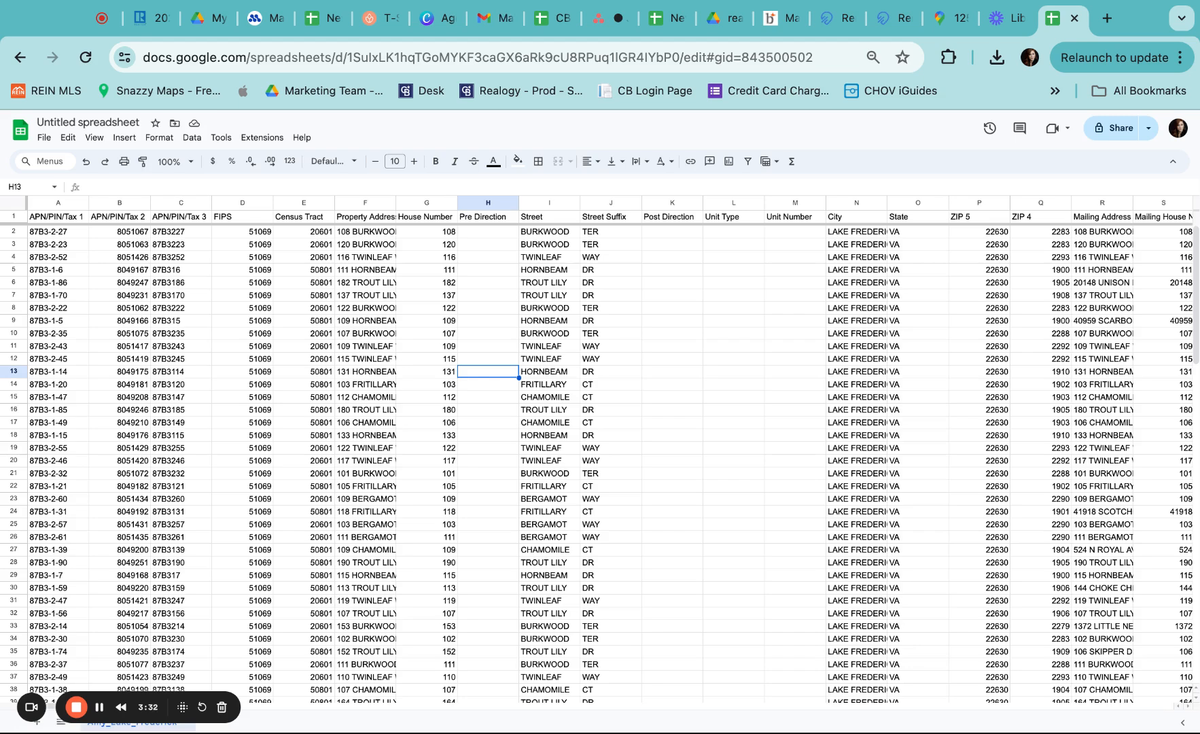
pyautogui.hscroll(8, 610, 452)
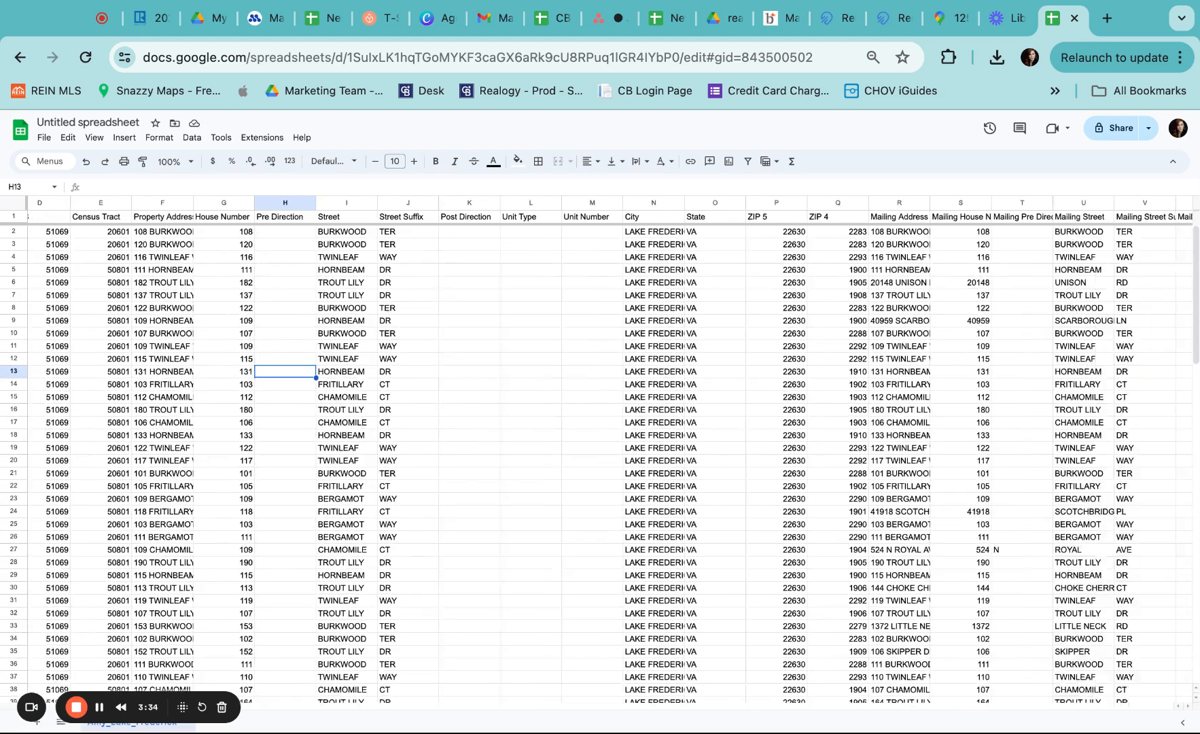
pyautogui.hscroll(-8, 610, 452)
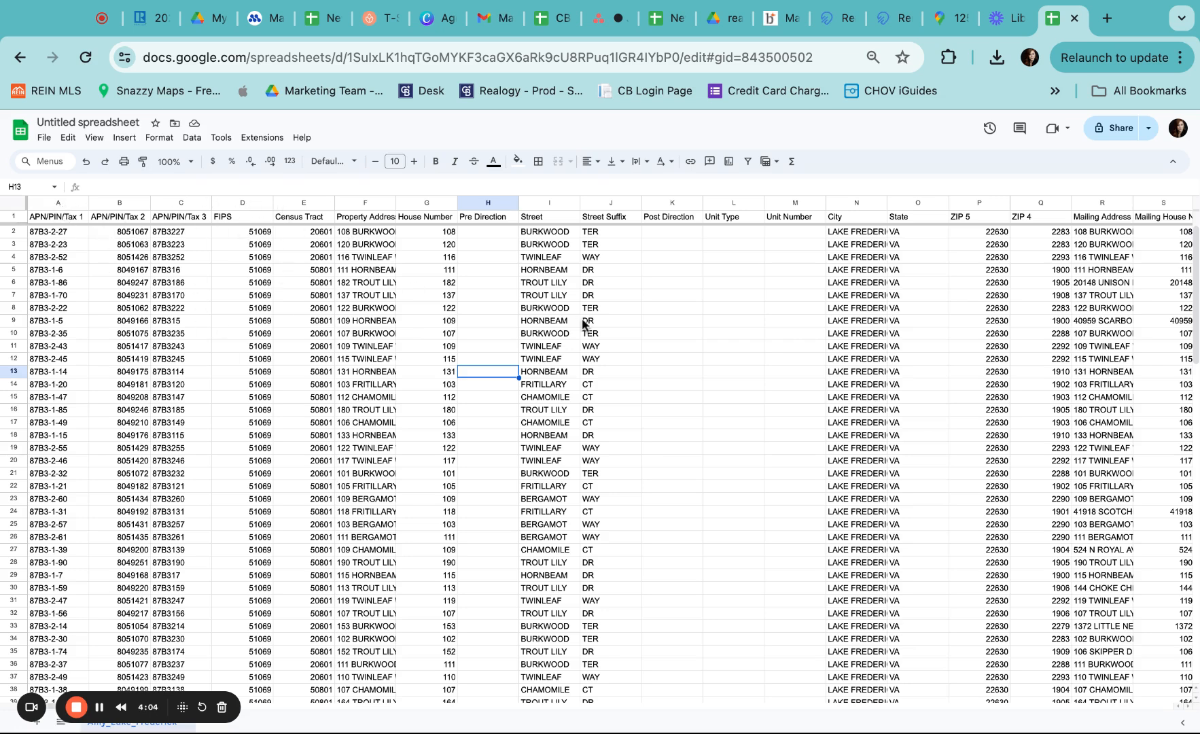
pyautogui.hscroll(2, 581, 317)
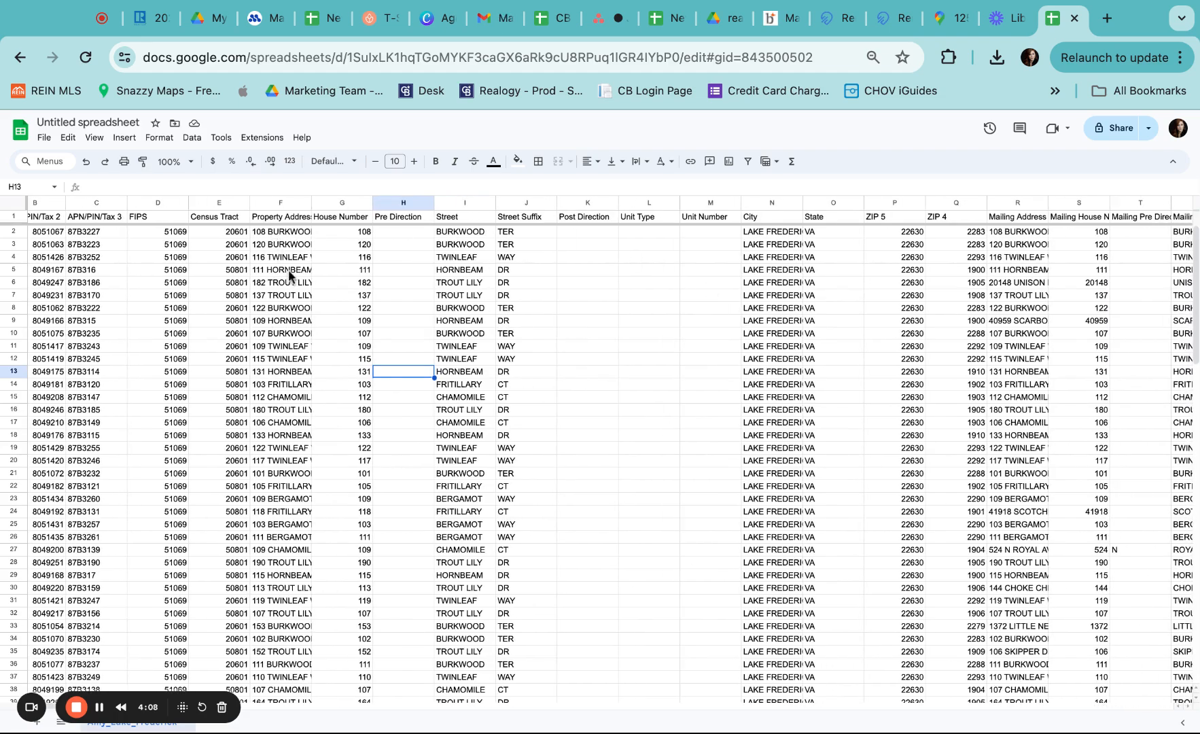
pyautogui.hscroll(3, 638, 387)
pyautogui.click(849, 338)
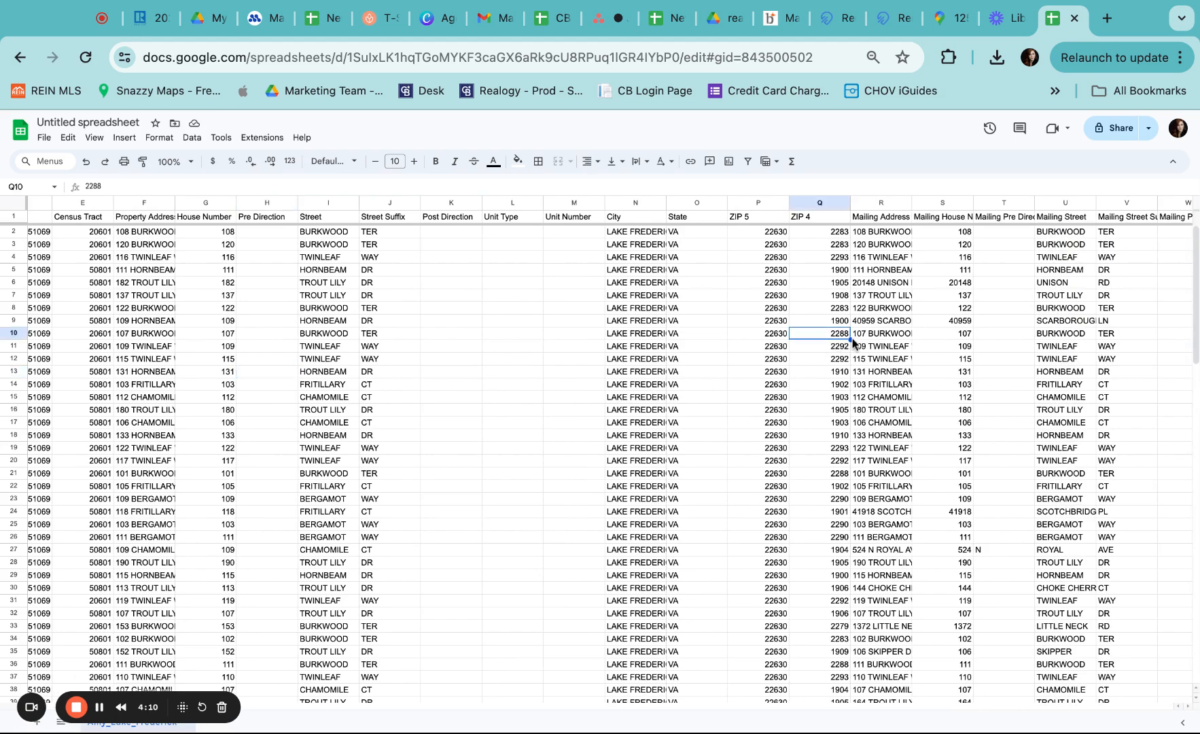
pyautogui.hscroll(3, 853, 343)
pyautogui.press('Right')
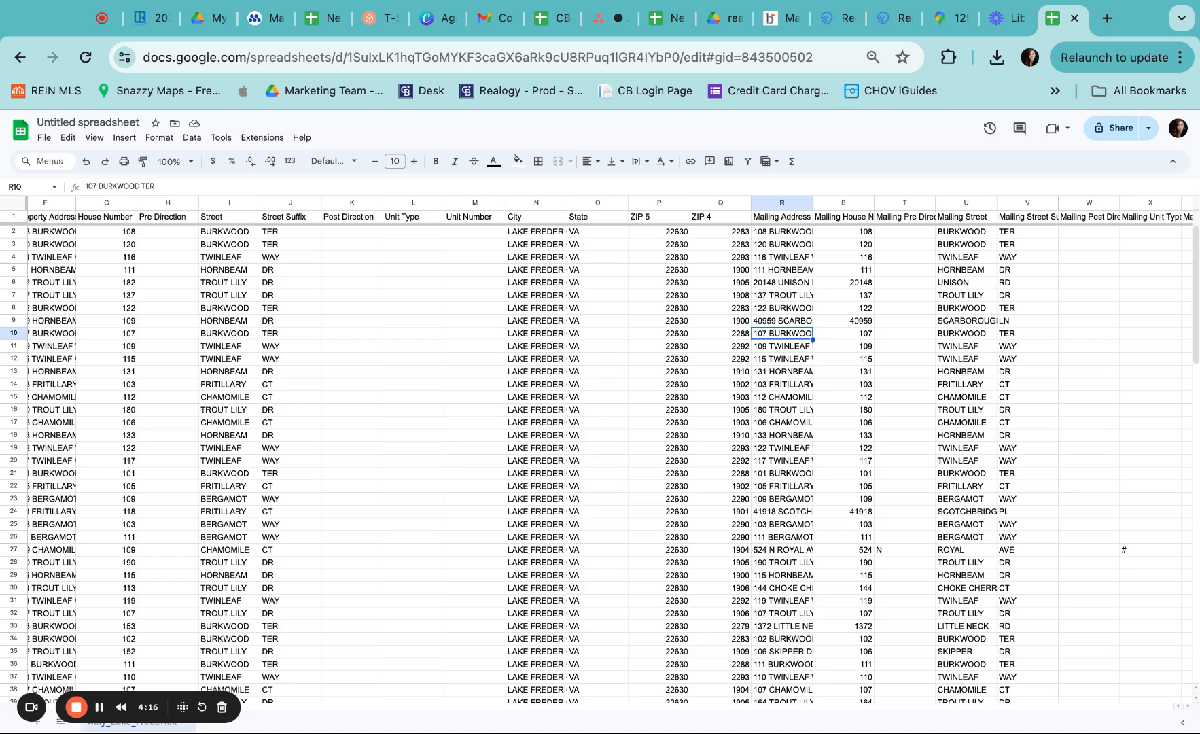
pyautogui.hscroll(5, 774, 350)
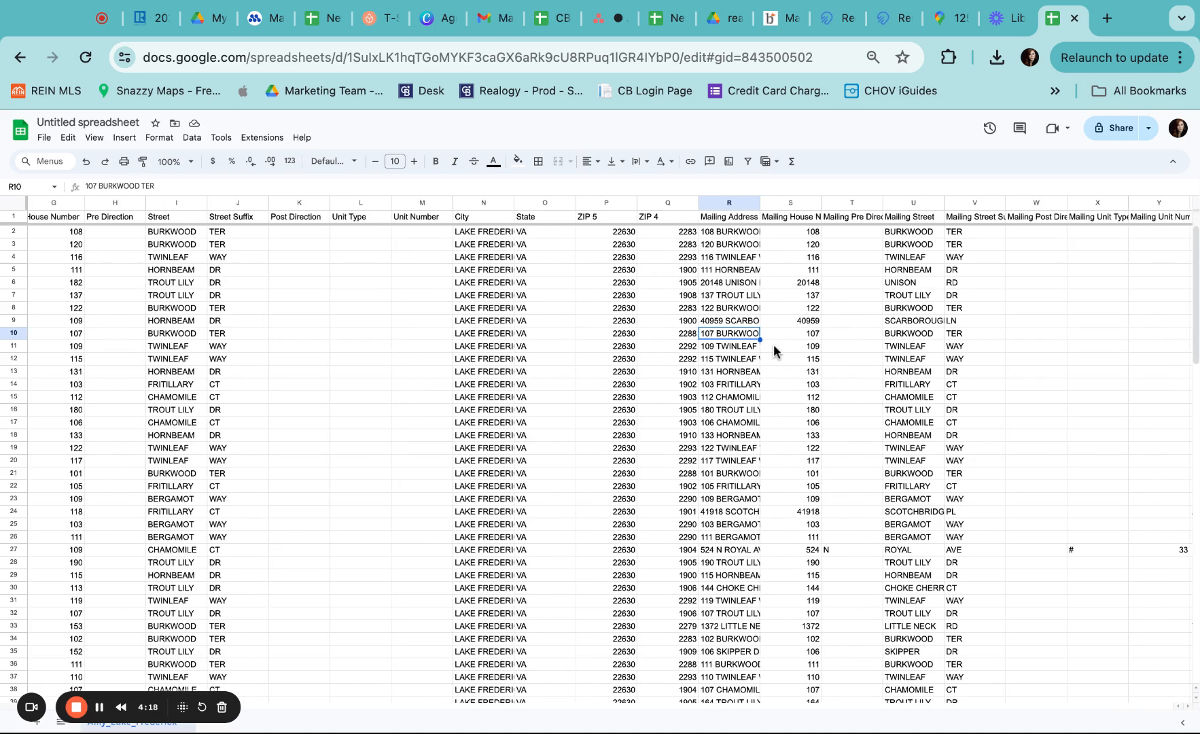
pyautogui.hscroll(12, 775, 349)
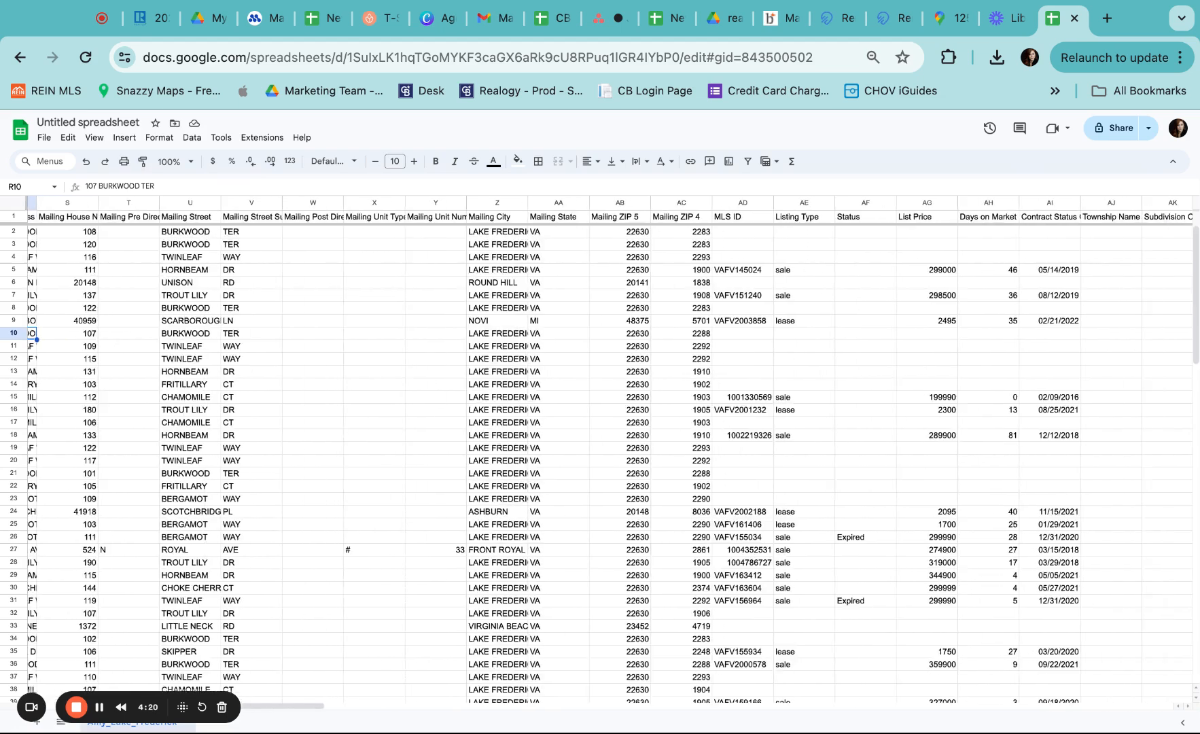
pyautogui.hscroll(4, 749, 411)
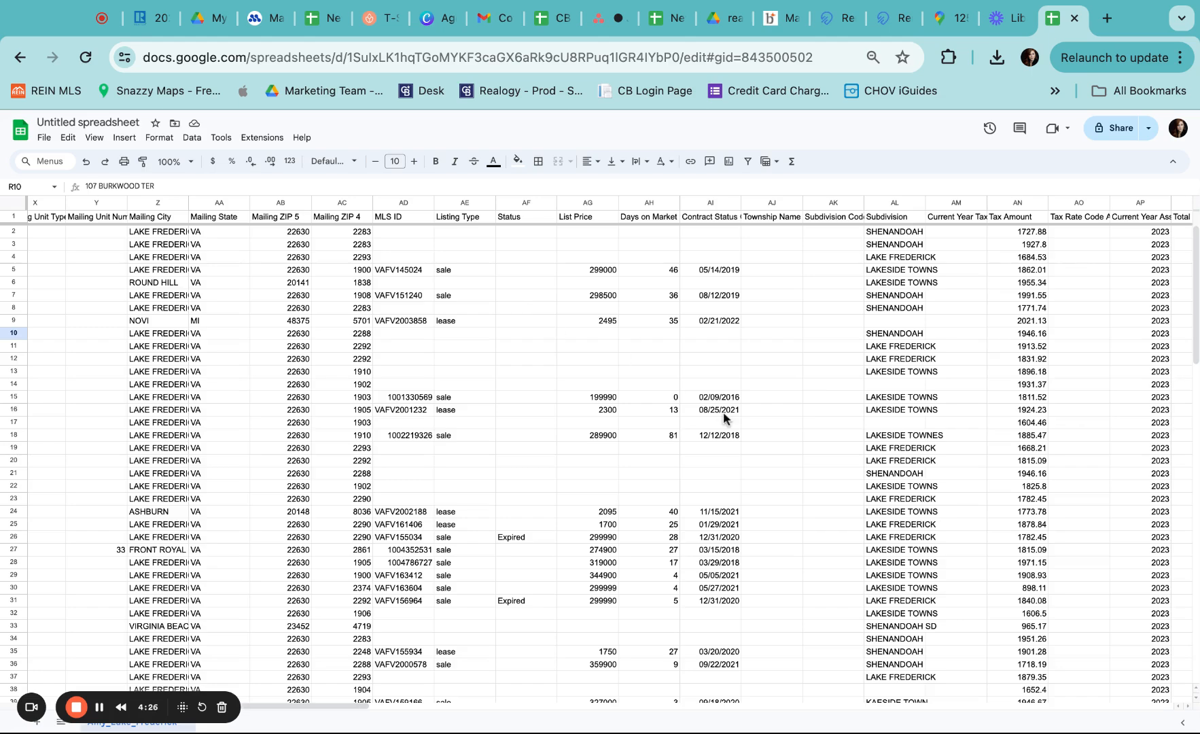
pyautogui.hscroll(5, 725, 416)
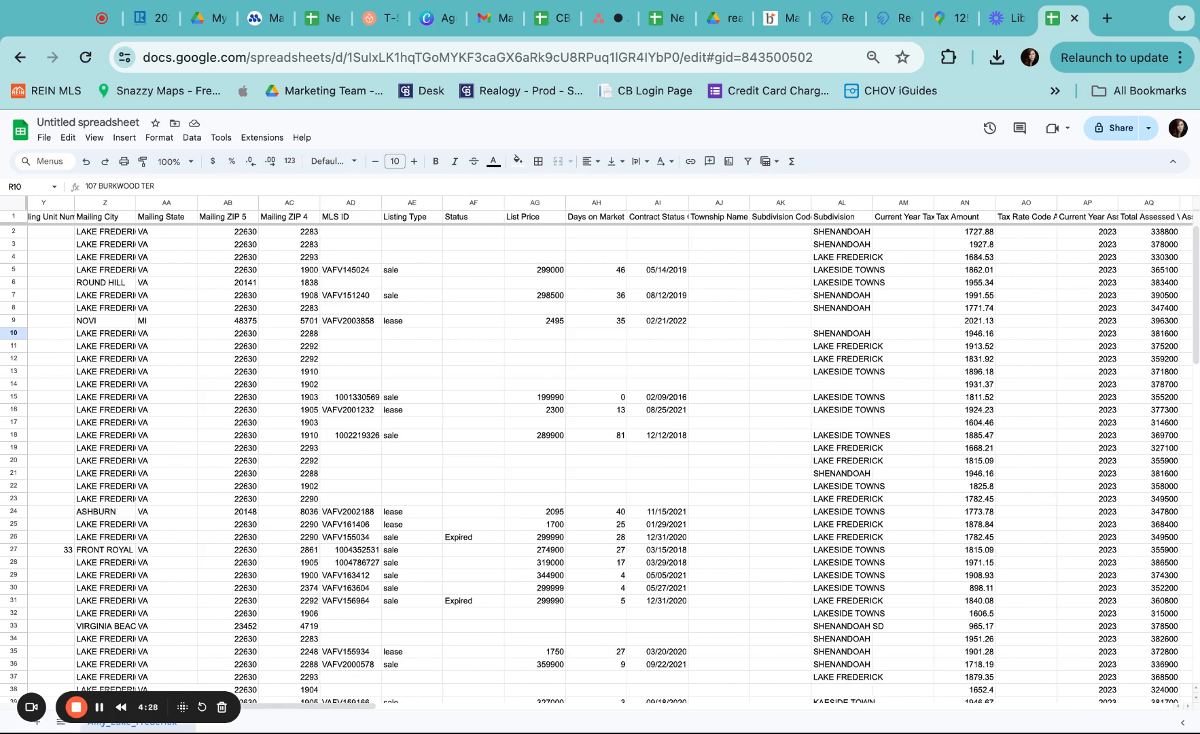
pyautogui.hscroll(15, 609, 448)
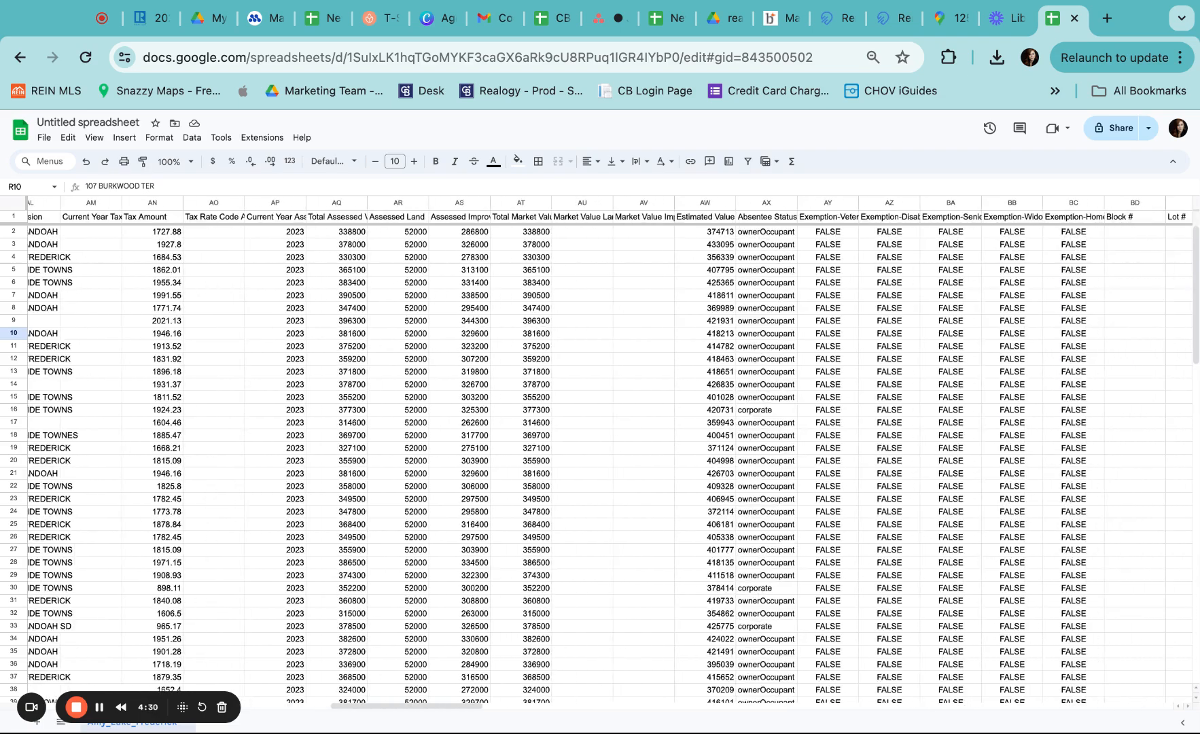
pyautogui.hscroll(20, 610, 449)
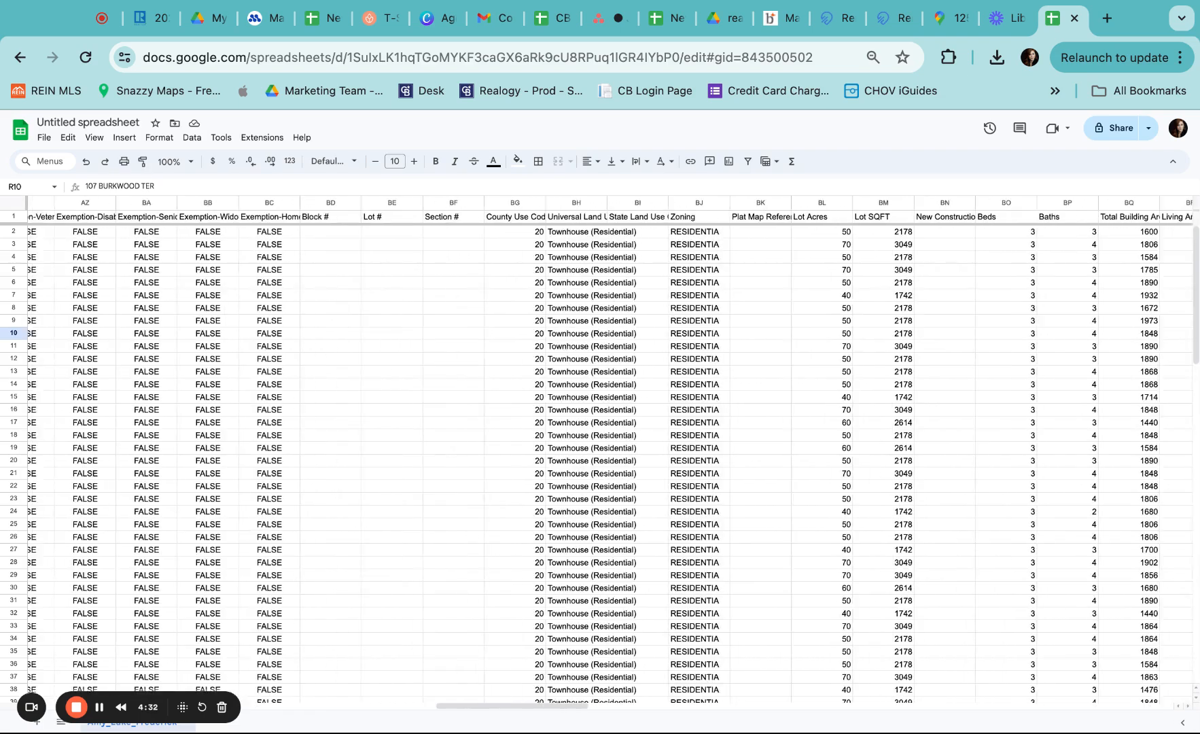
pyautogui.hscroll(20, 610, 449)
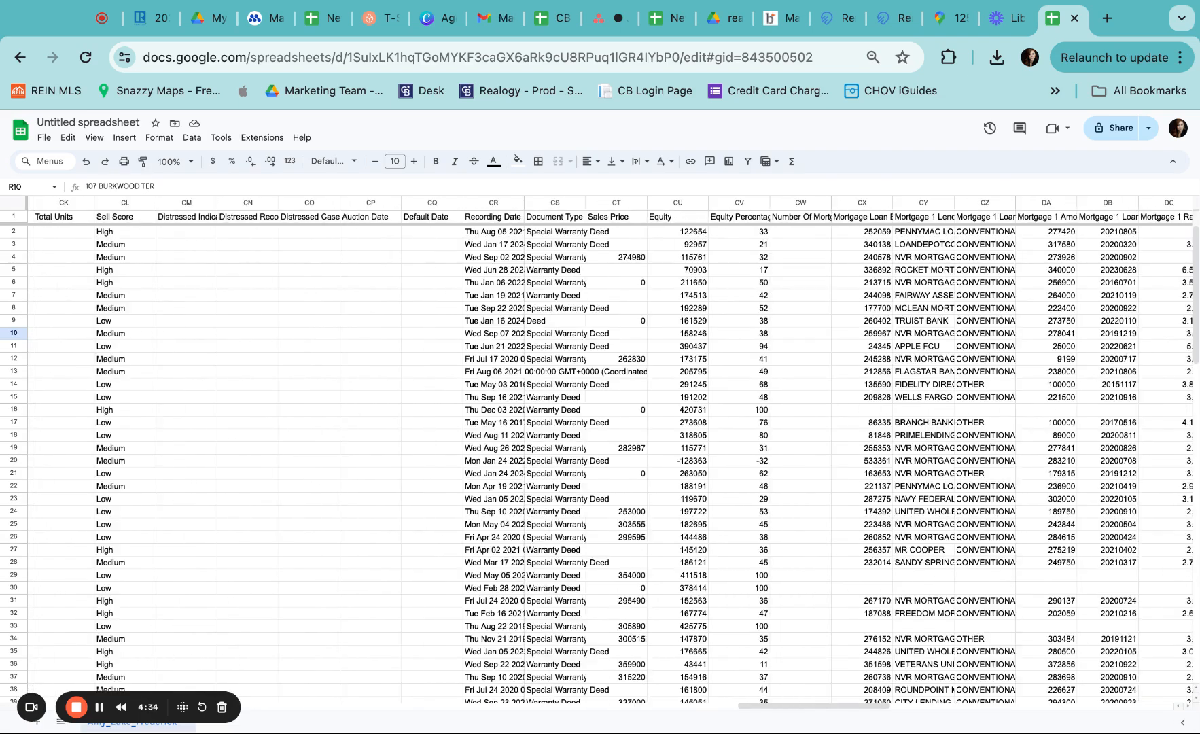
pyautogui.hscroll(20, 610, 448)
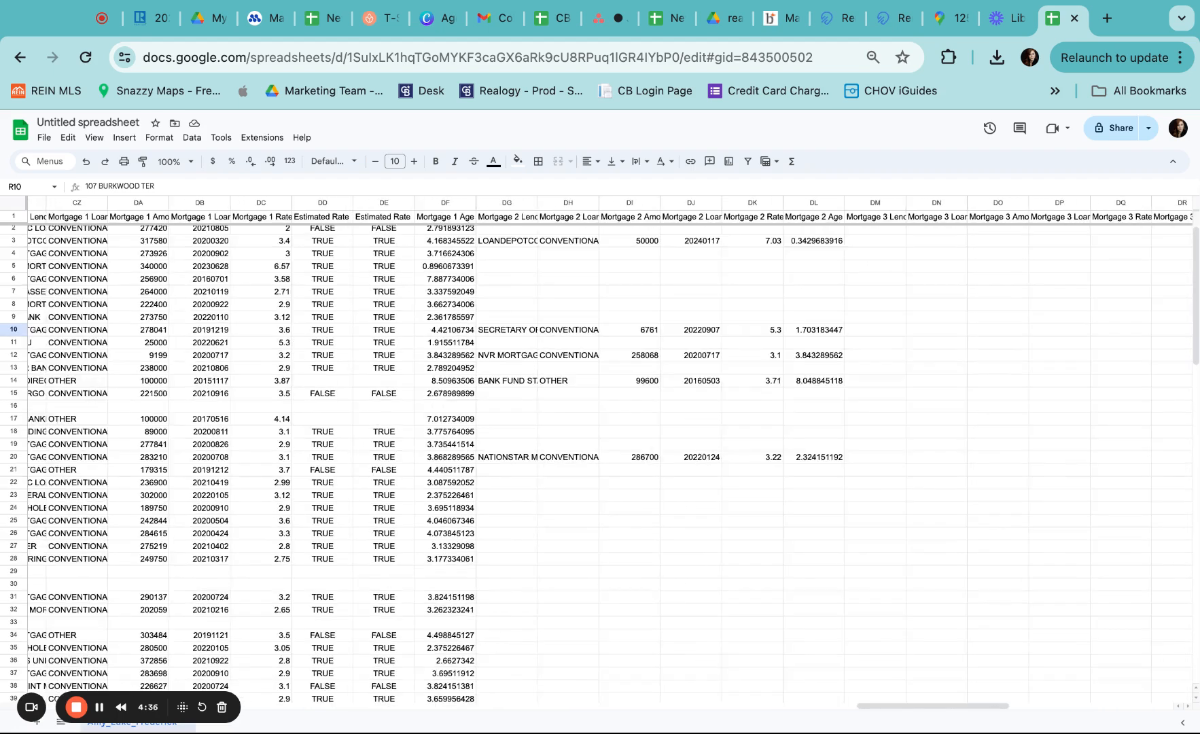